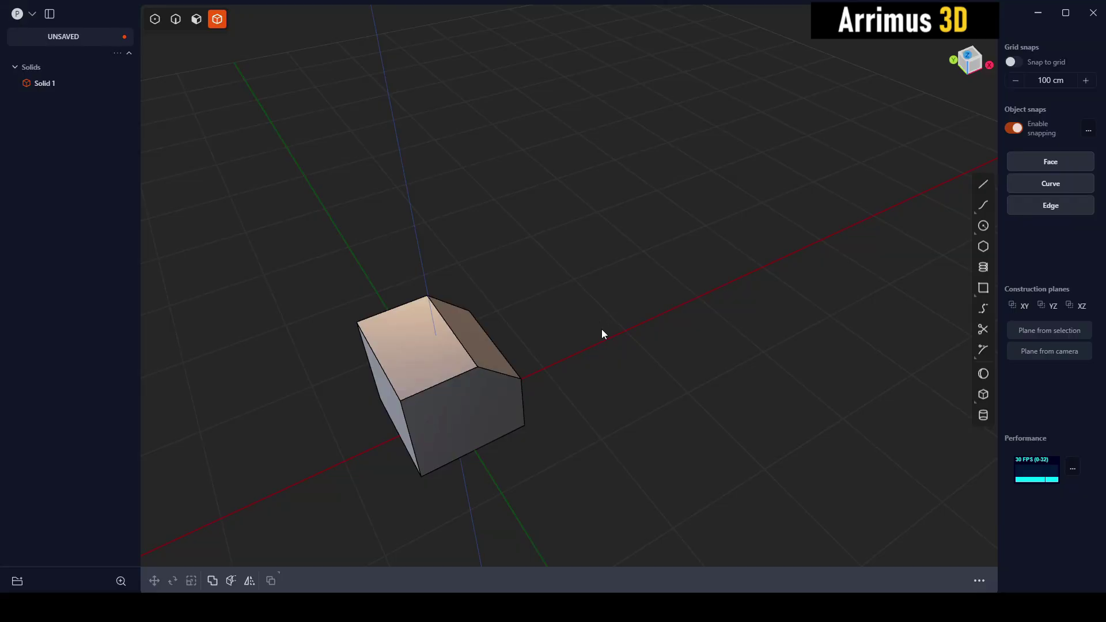
pyautogui.moveTo(602, 333); pyautogui.dragTo(666, 338, button='middle')
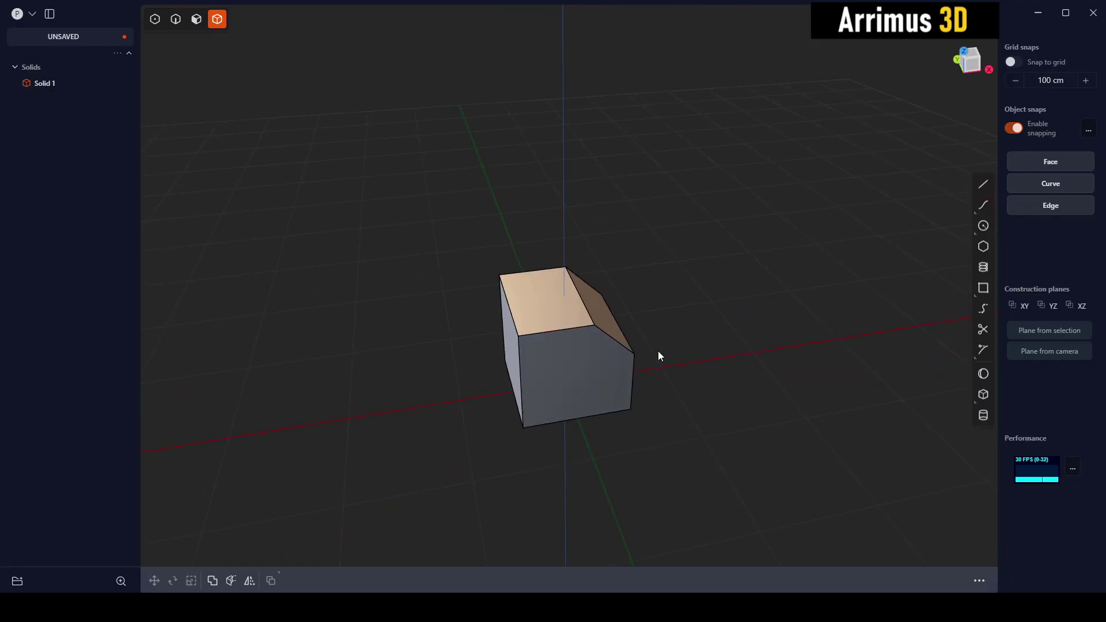
pyautogui.moveTo(658, 351); pyautogui.dragTo(600, 293, button='middle')
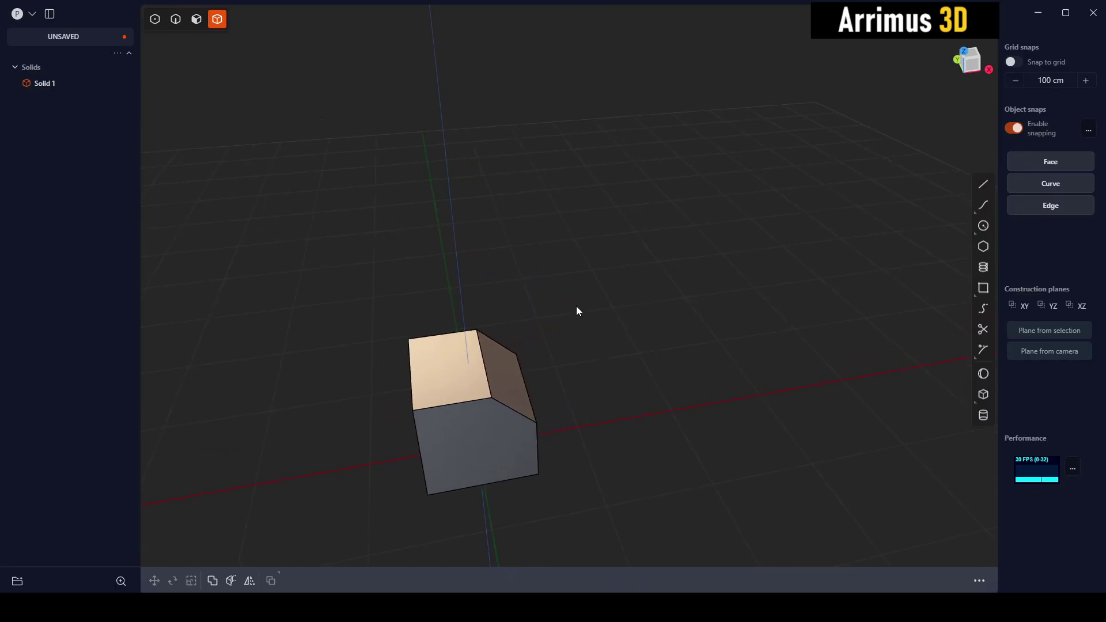
pyautogui.moveTo(568, 403); pyautogui.dragTo(630, 370, button='middle')
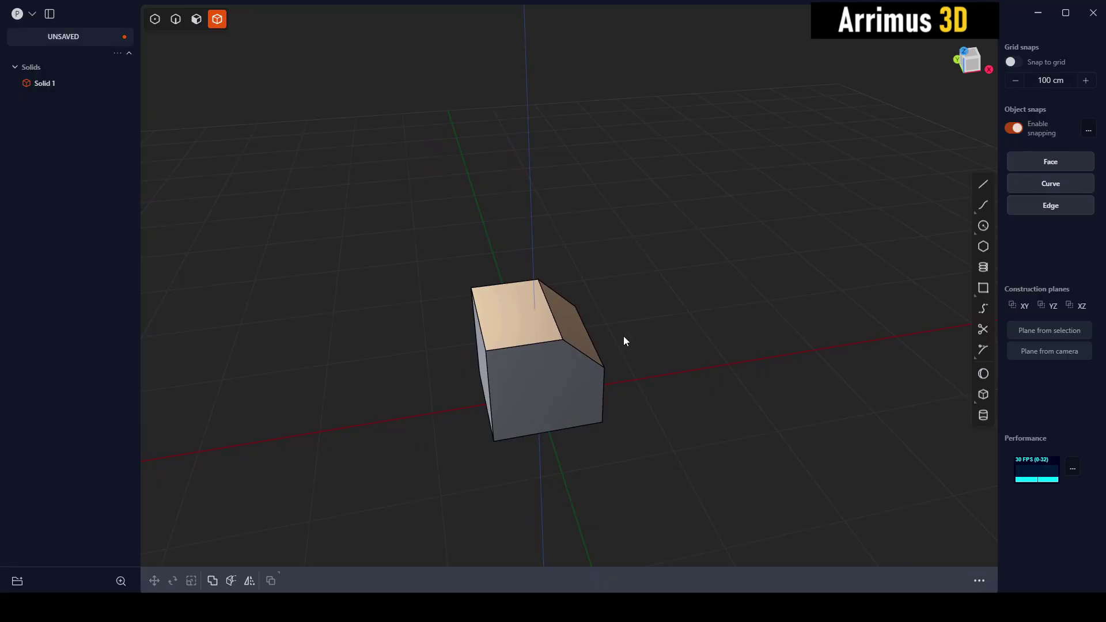
# Try to fillet the front edge of the solid's upper face.
pyautogui.moveTo(625, 341); pyautogui.dragTo(474, 299, button='middle')
pyautogui.press('2')
pyautogui.click(468, 292)
pyautogui.press('f')
pyautogui.moveTo(469, 292); pyautogui.dragTo(522, 268)
pyautogui.press('Escape')
pyautogui.click(690, 323)
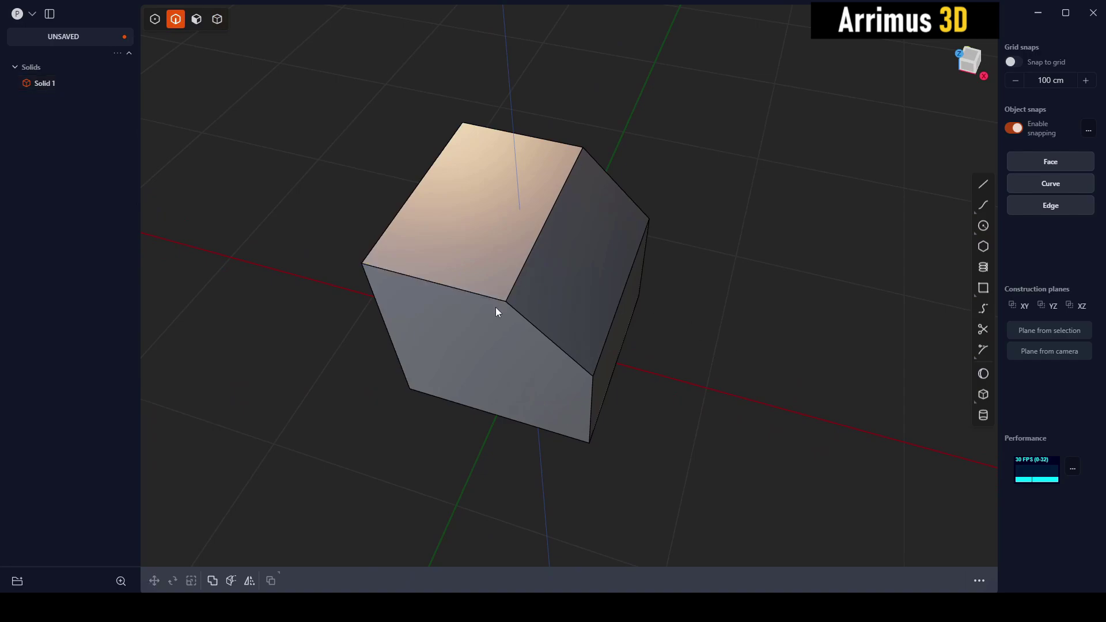
pyautogui.click(486, 296)
pyautogui.press('b')
pyautogui.press('Escape')
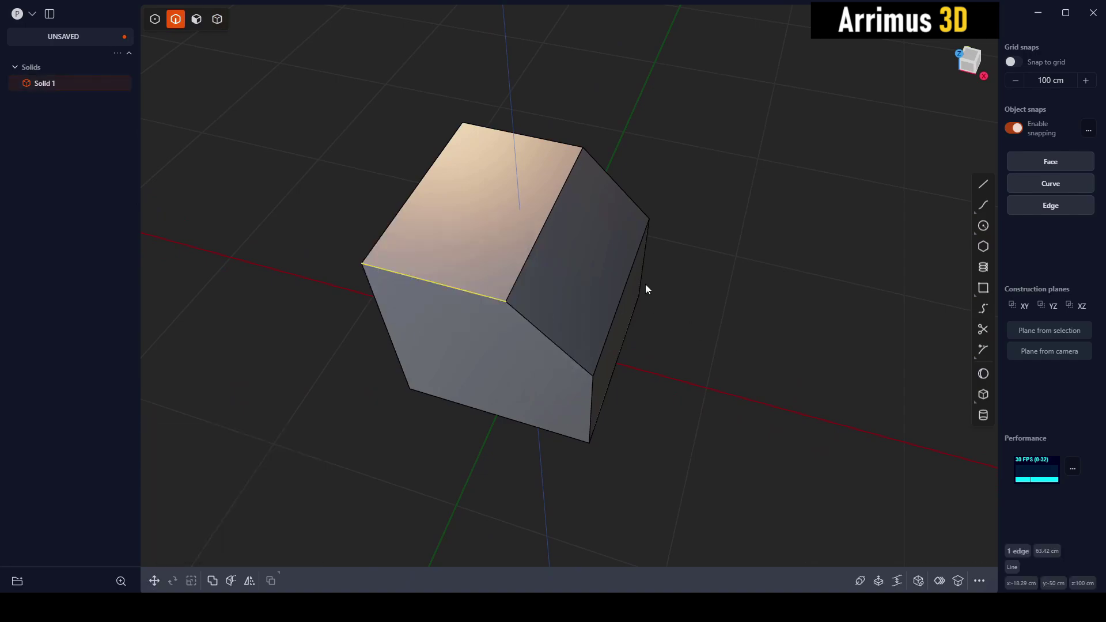
pyautogui.click(646, 285)
# Draw a zigzag polyline across the solid's upper face, starting outside the solid on the side away from its chamfer.
pyautogui.moveTo(533, 270); pyautogui.dragTo(570, 307, button='middle')
pyautogui.hotkey('shift', 'a')
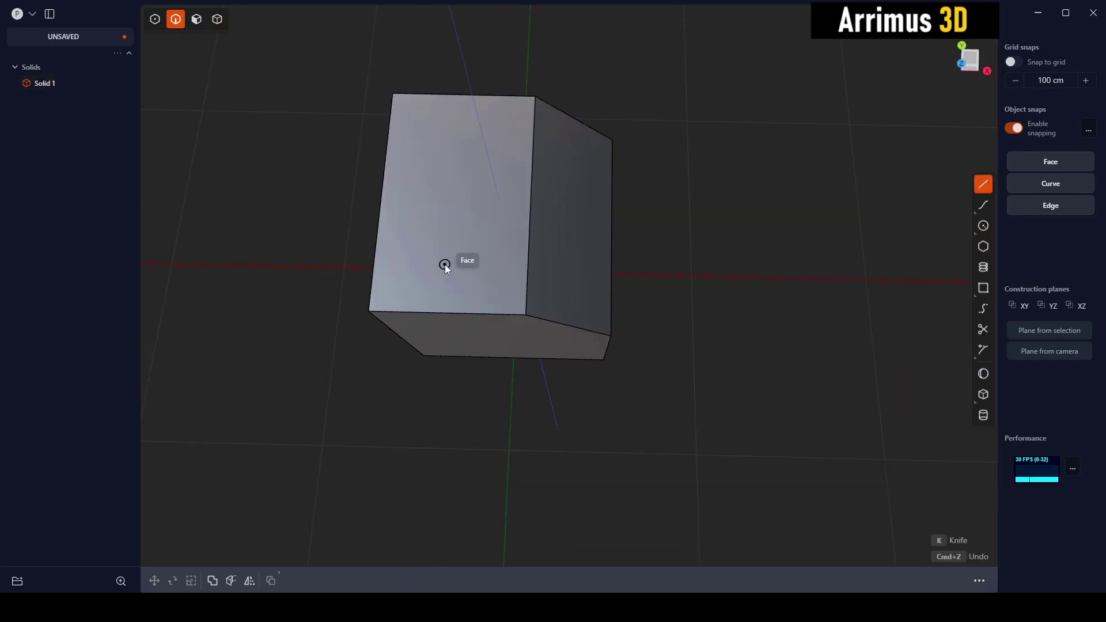
pyautogui.click(276, 253)
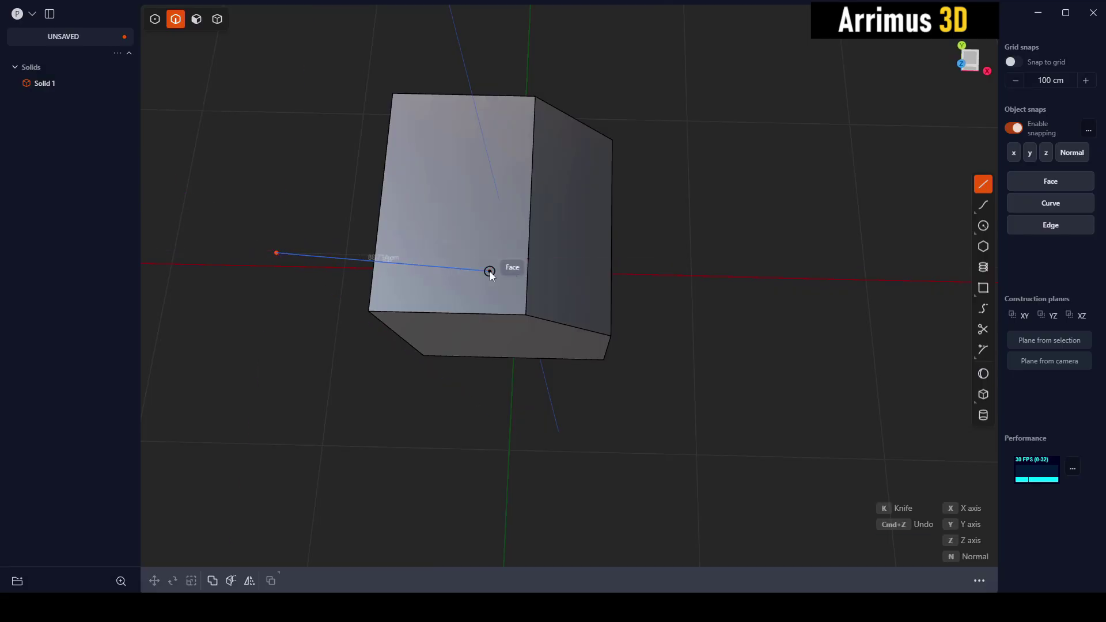
pyautogui.click(489, 271)
pyautogui.click(520, 194)
pyautogui.press('Escape')
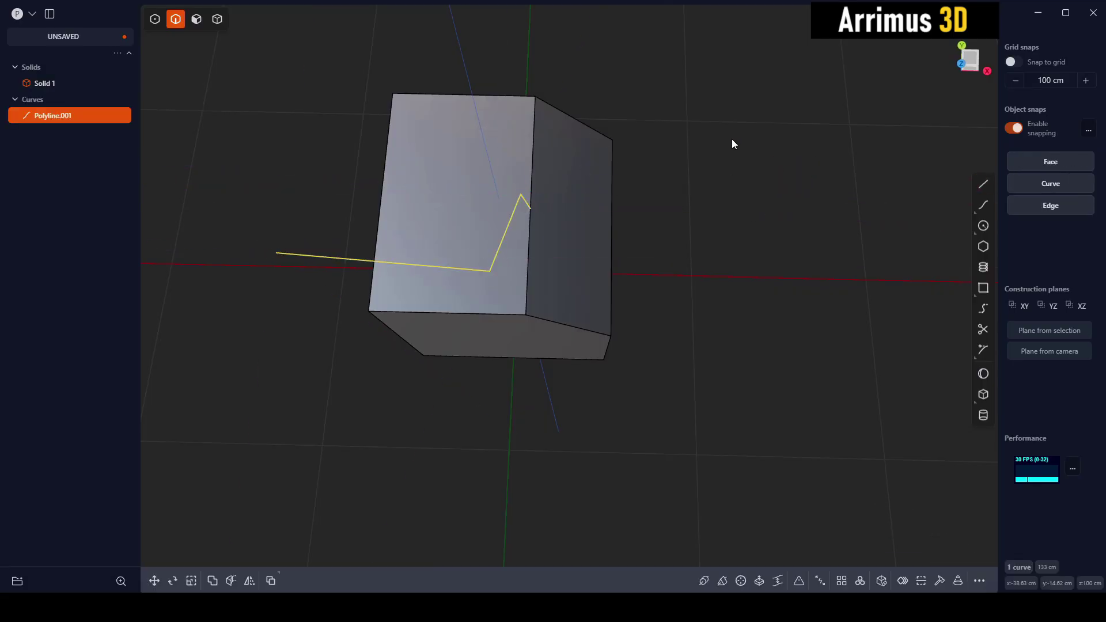
# Move the polyline's end vertex out past the chamfered side so the curve crosses the whole solid.
pyautogui.press('Escape')
pyautogui.press('1')
pyautogui.click(529, 204)
pyautogui.press('g')
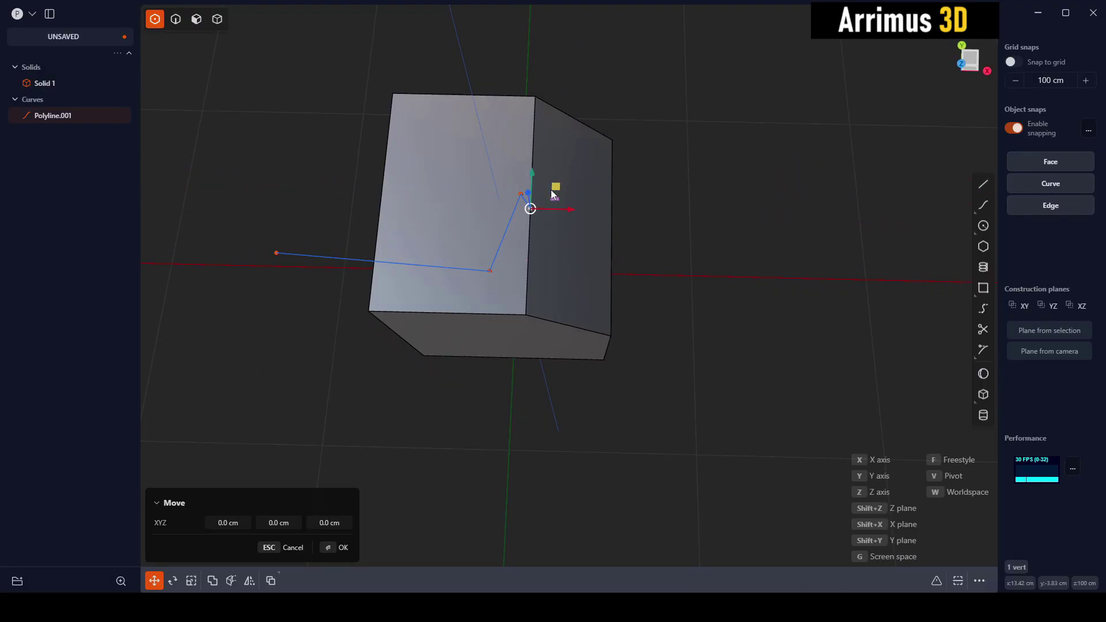
pyautogui.click(824, 174)
pyautogui.press('Escape')
pyautogui.press('4')
# Cut the solid into two pieces using the zigzag polyline as the cutter.
pyautogui.click(599, 254)
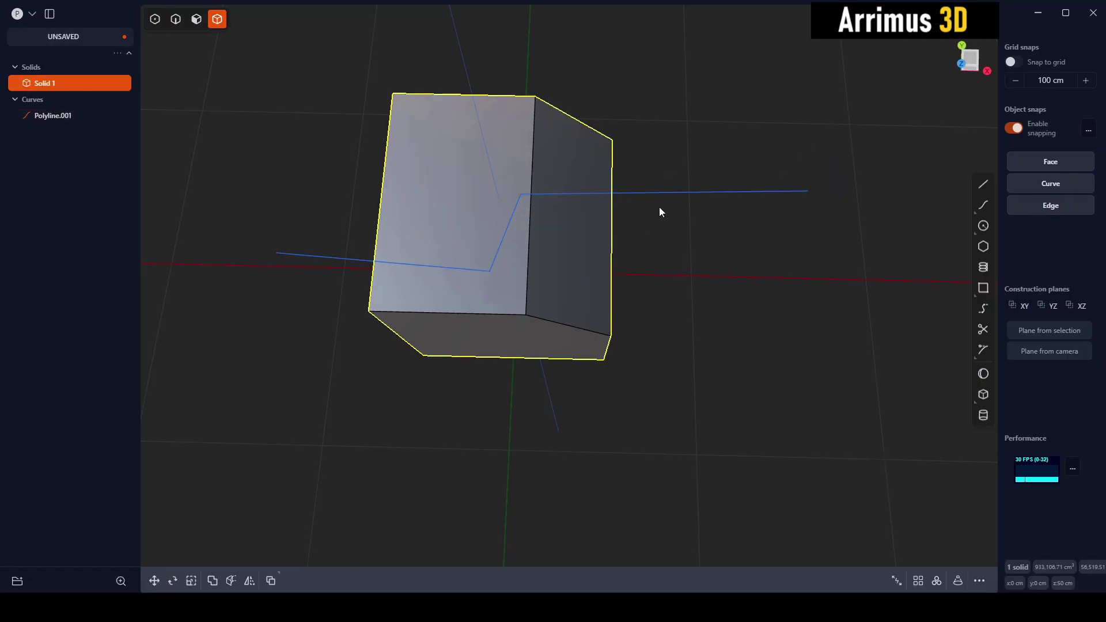
pyautogui.press('c')
pyautogui.click(672, 192)
pyautogui.press('Return')
pyautogui.click(707, 297)
# Move the front cut-off piece forward, away from the rest of the solid.
pyautogui.click(564, 283)
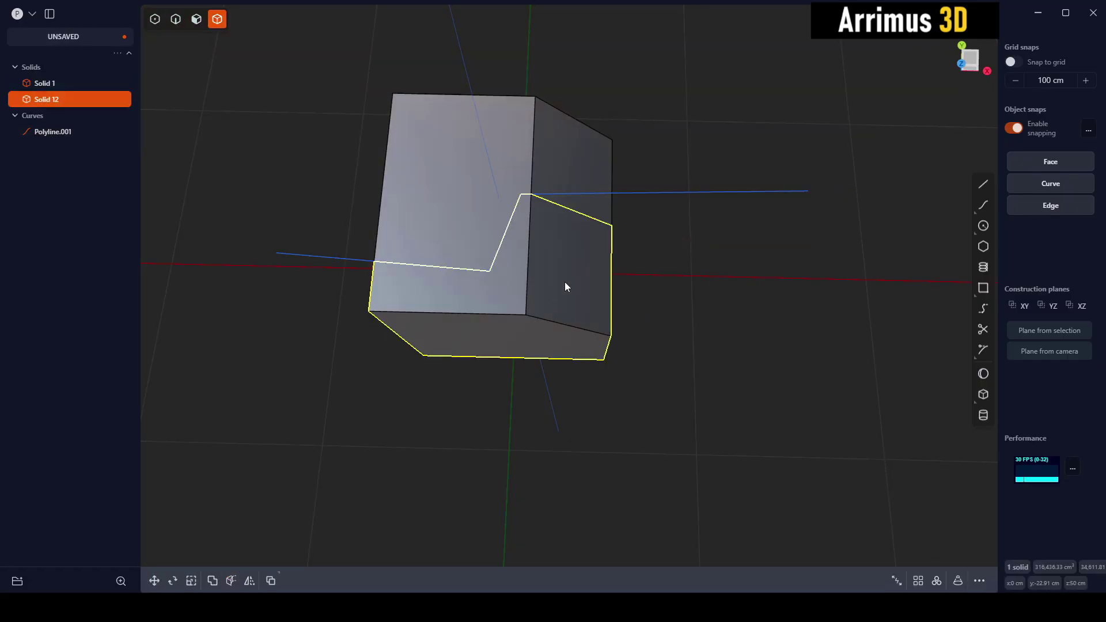
pyautogui.moveTo(565, 283); pyautogui.dragTo(565, 289, button='middle')
pyautogui.press('g')
pyautogui.click(587, 337)
pyautogui.click(685, 399)
pyautogui.moveTo(685, 399); pyautogui.dragTo(626, 263, button='middle')
pyautogui.moveTo(639, 328); pyautogui.dragTo(662, 289, button='middle')
# Undo the piece's move, the cut and the polyline to restore the single solid.
pyautogui.hotkey('ctrl', 'z')
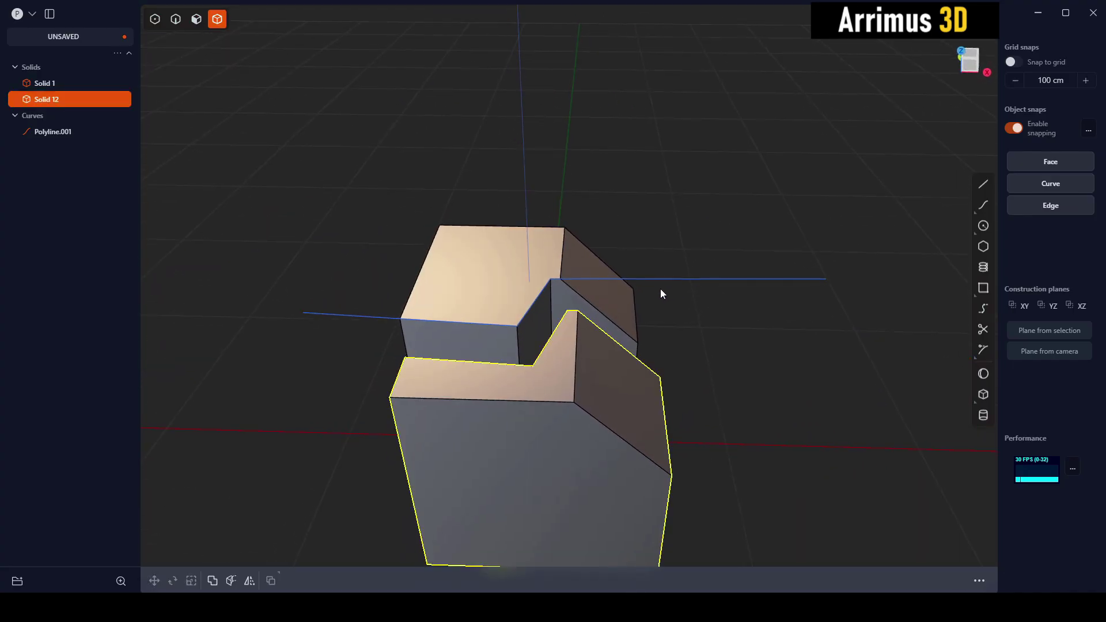
pyautogui.hotkey('ctrl', 'z')
pyautogui.hotkey('ctrl', 'z')
pyautogui.hotkey('ctrl', 'z')
pyautogui.hotkey('ctrl', 'z')
pyautogui.hotkey('ctrl', 'z')
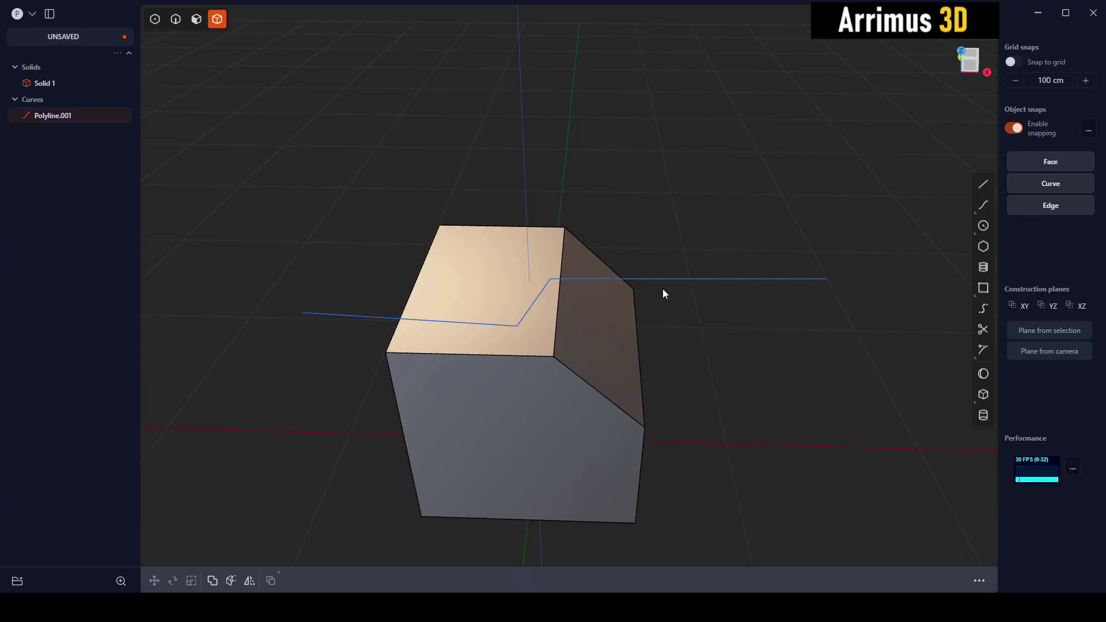
pyautogui.hotkey('ctrl', 'z')
# Duplicate the solid's upper face as a separate sheet and place it at about x 224 cm, z 150 cm.
pyautogui.keyDown('shift'); pyautogui.moveTo(716, 307); pyautogui.dragTo(708, 288, button='middle'); pyautogui.keyUp('shift')
pyautogui.press('3')
pyautogui.click(505, 274)
pyautogui.keyDown('shift'); pyautogui.moveTo(568, 258); pyautogui.dragTo(444, 333, button='middle'); pyautogui.keyUp('shift')
pyautogui.hotkey('shift', 'd')
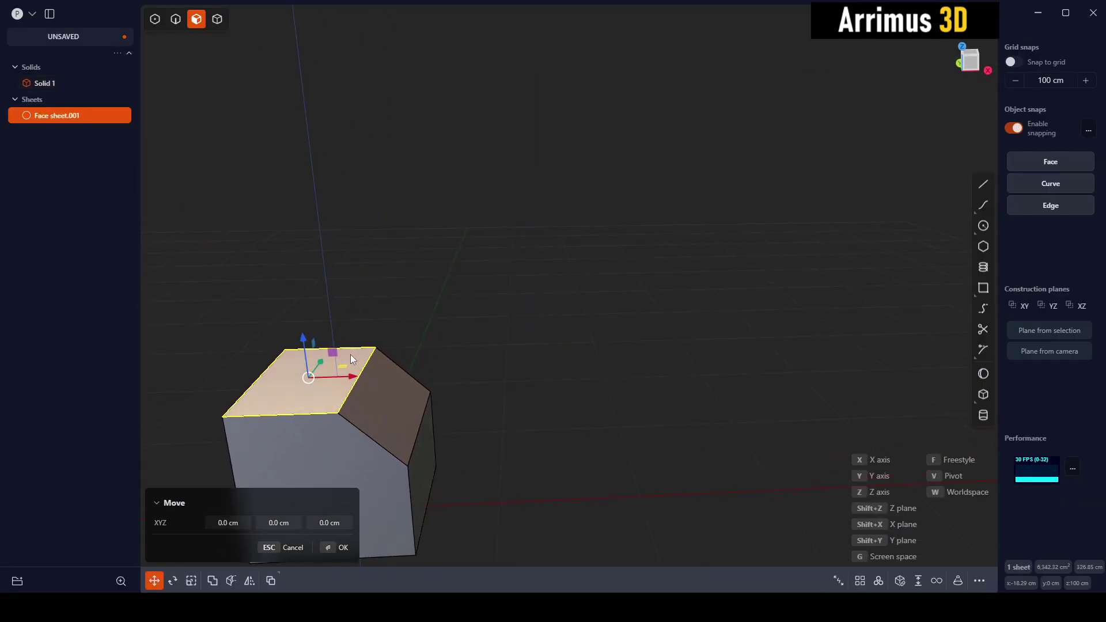
pyautogui.moveTo(350, 354); pyautogui.dragTo(355, 338, button='middle')
pyautogui.moveTo(344, 342); pyautogui.dragTo(711, 253)
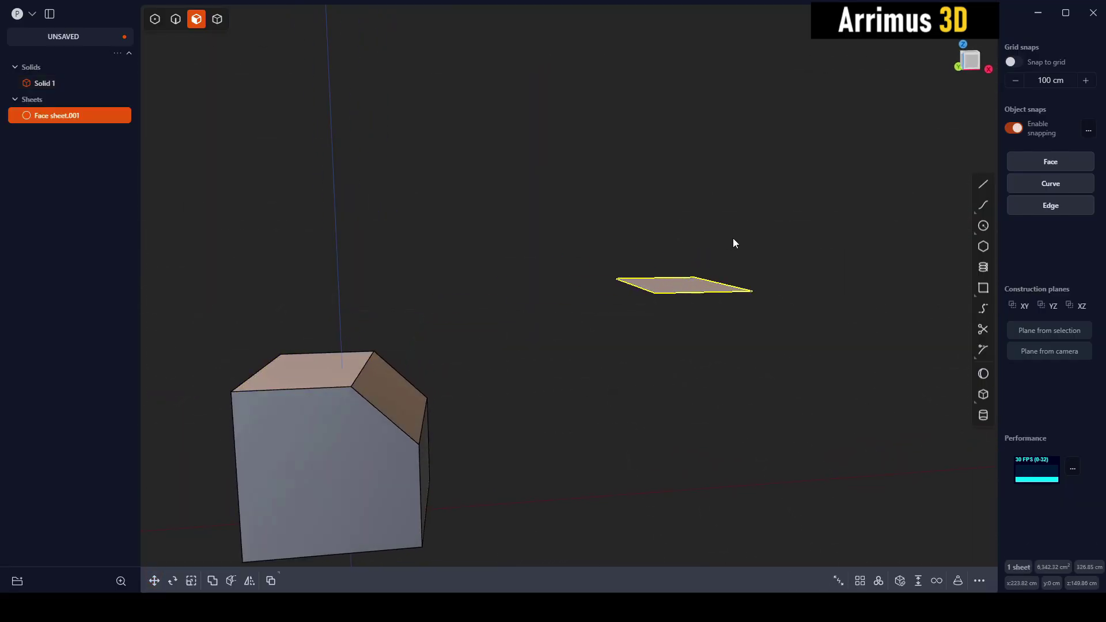
# Duplicate the face sheet to about x 281 cm, z 206 cm and rotate the copy -90° about the Y axis.
pyautogui.moveTo(733, 237); pyautogui.dragTo(615, 357, button='middle')
pyautogui.hotkey('shift', 'd')
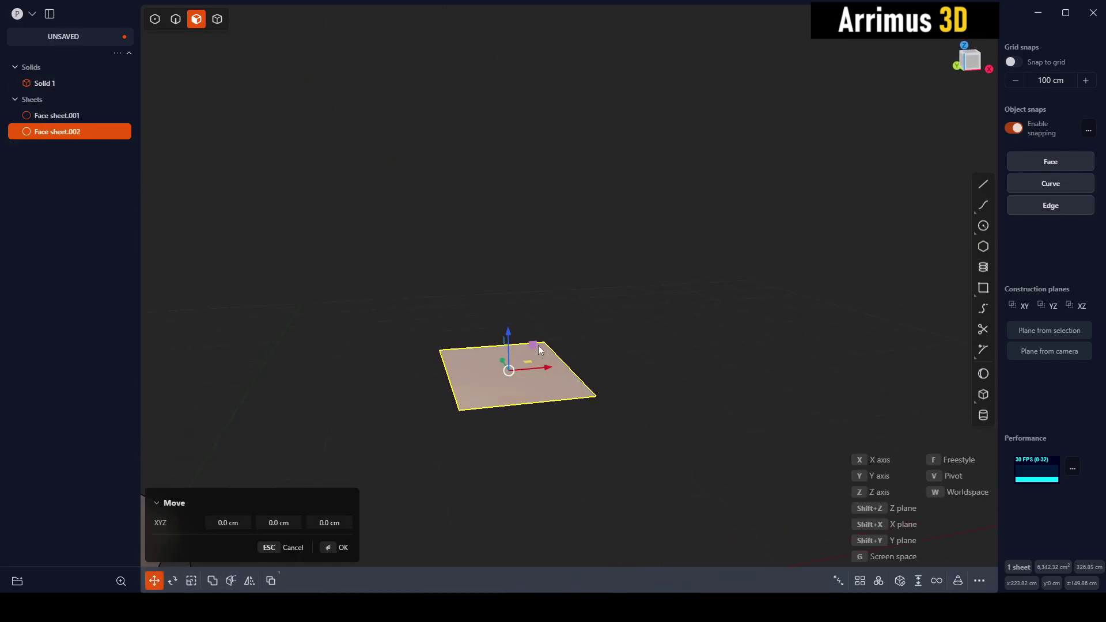
pyautogui.moveTo(540, 350); pyautogui.dragTo(652, 229)
pyautogui.press('r')
pyautogui.scroll(1, 663, 224)
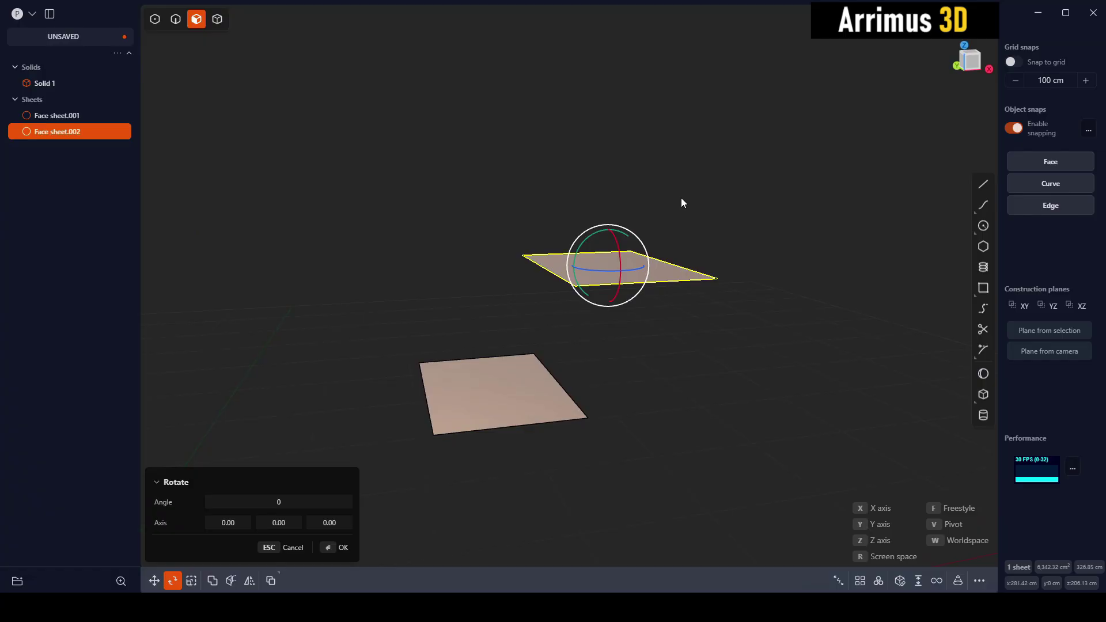
pyautogui.press('y')
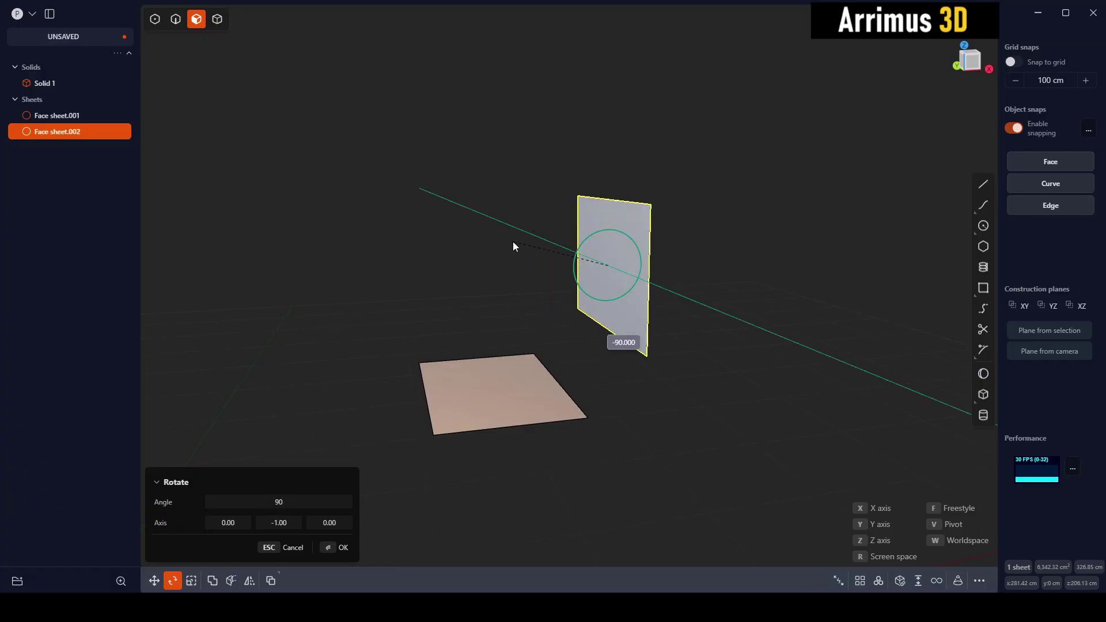
pyautogui.click(514, 240)
# Move the upright sheet farther out and up, to about x 305 cm, z 228 cm.
pyautogui.keyDown('shift'); pyautogui.moveTo(620, 250); pyautogui.dragTo(587, 281, button='middle'); pyautogui.keyUp('shift')
pyautogui.press('g')
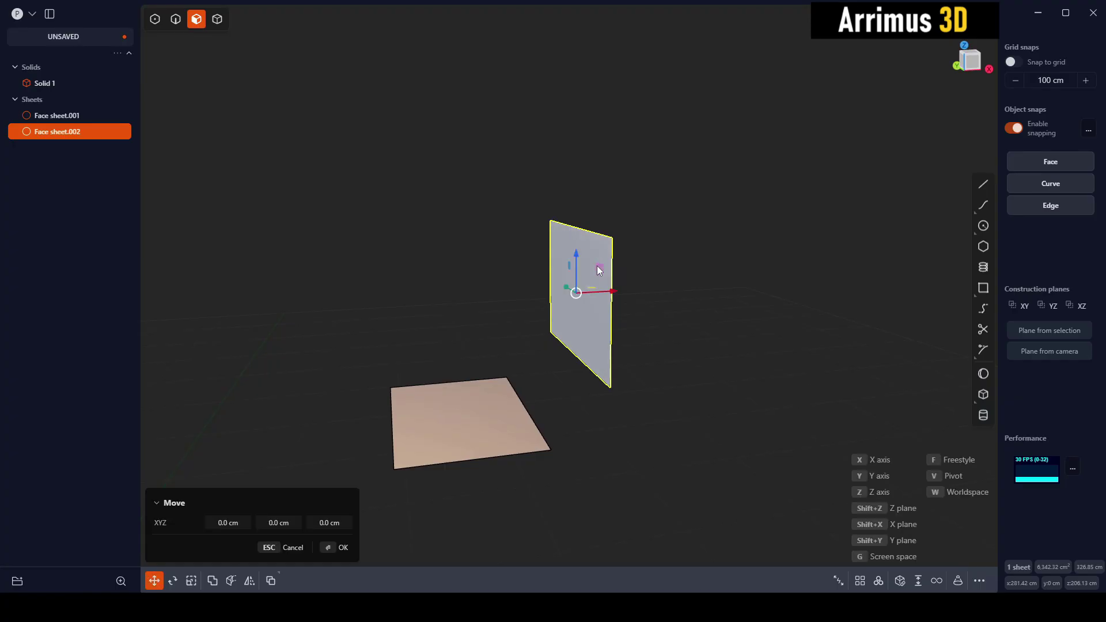
pyautogui.moveTo(597, 266); pyautogui.dragTo(640, 222)
pyautogui.rightClick(599, 232)
pyautogui.click(512, 249)
# Create an XNurbs surface between the upright sheet's vertical side edge and the flat sheet's edge on the same side.
pyautogui.moveTo(510, 249); pyautogui.dragTo(576, 282, button='middle')
pyautogui.press('2')
pyautogui.click(556, 247)
pyautogui.press('e')
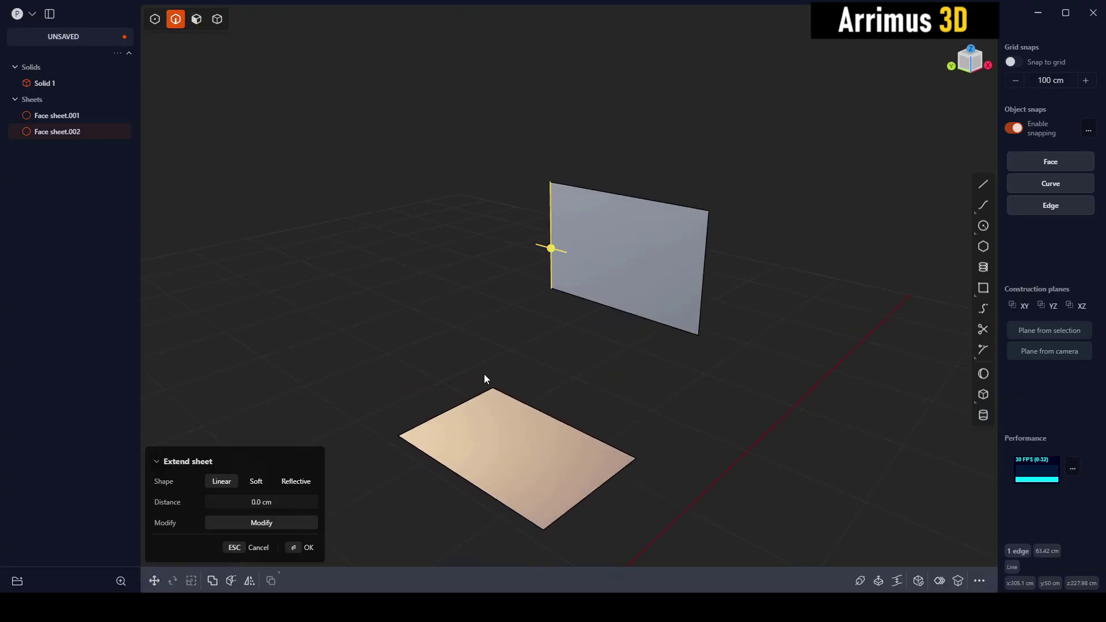
pyautogui.keyDown('shift'); pyautogui.click(457, 406); pyautogui.keyUp('shift')
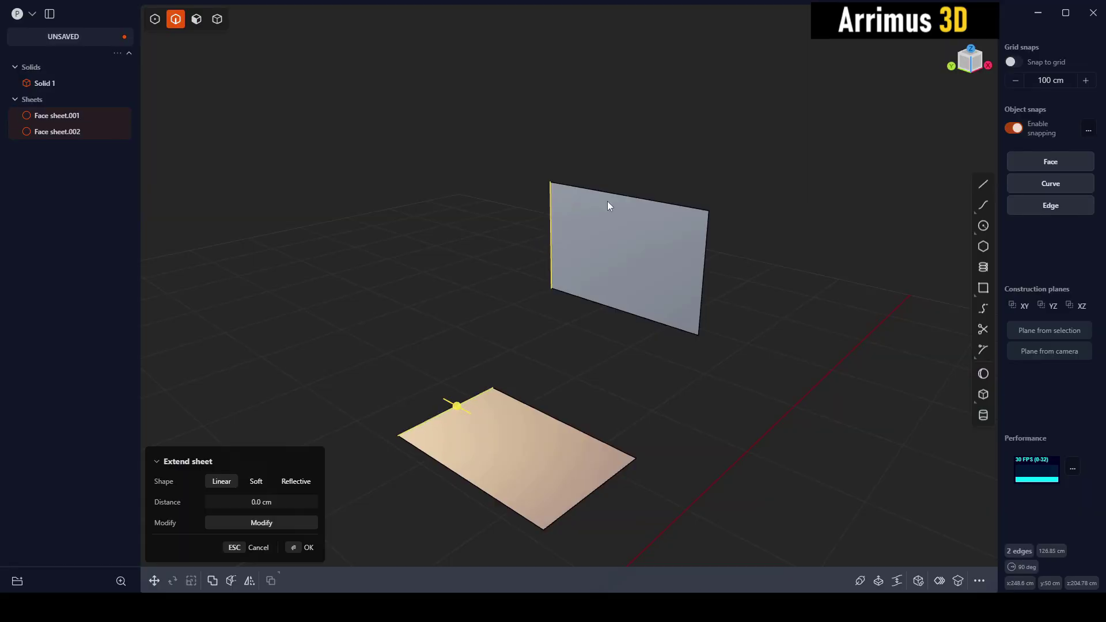
pyautogui.rightClick(548, 263)
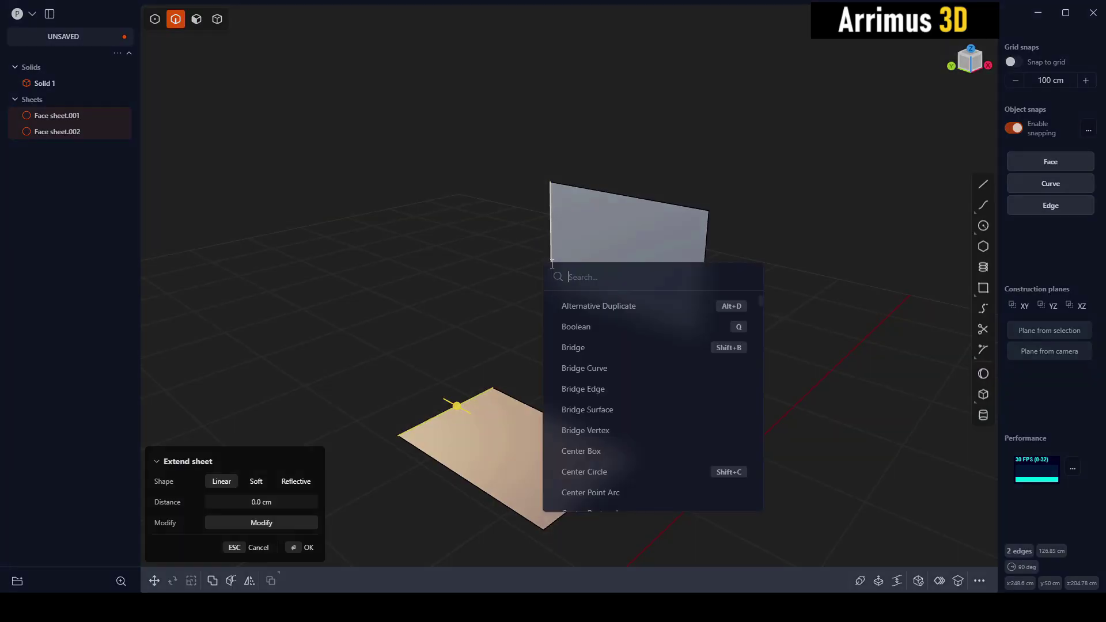
pyautogui.write('xn')
pyautogui.click(579, 309)
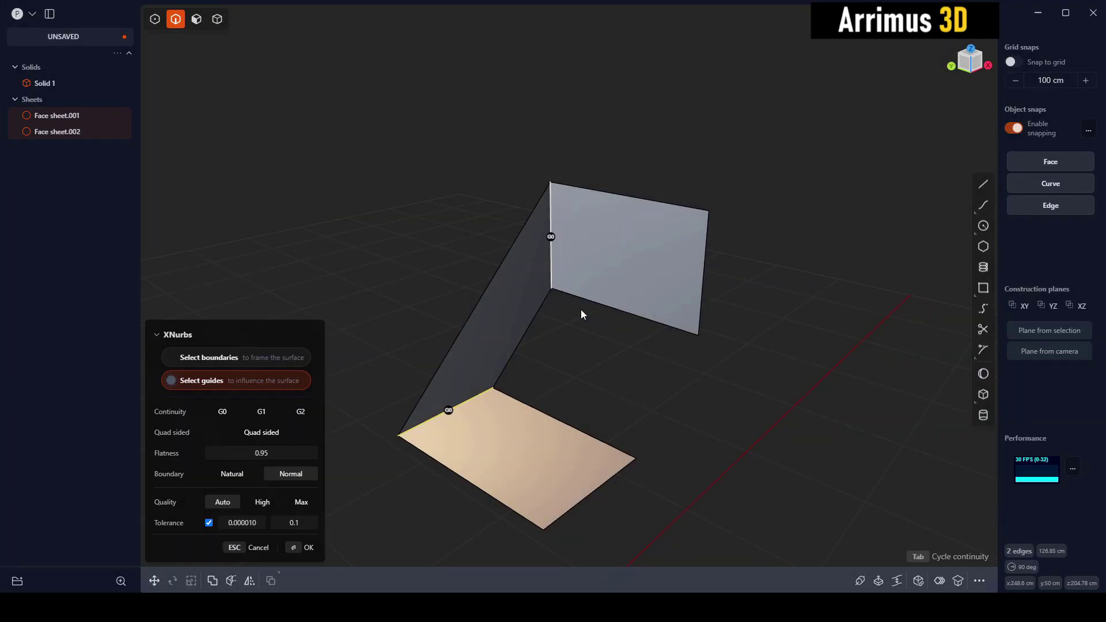
# Set the XNurbs surface's continuity to G2 after trying G0 and G1, and make the surface quad sided.
pyautogui.scroll(3, 552, 227)
pyautogui.scroll(1, 537, 211)
pyautogui.moveTo(587, 269); pyautogui.dragTo(611, 156, button='middle')
pyautogui.scroll(-1, 593, 227)
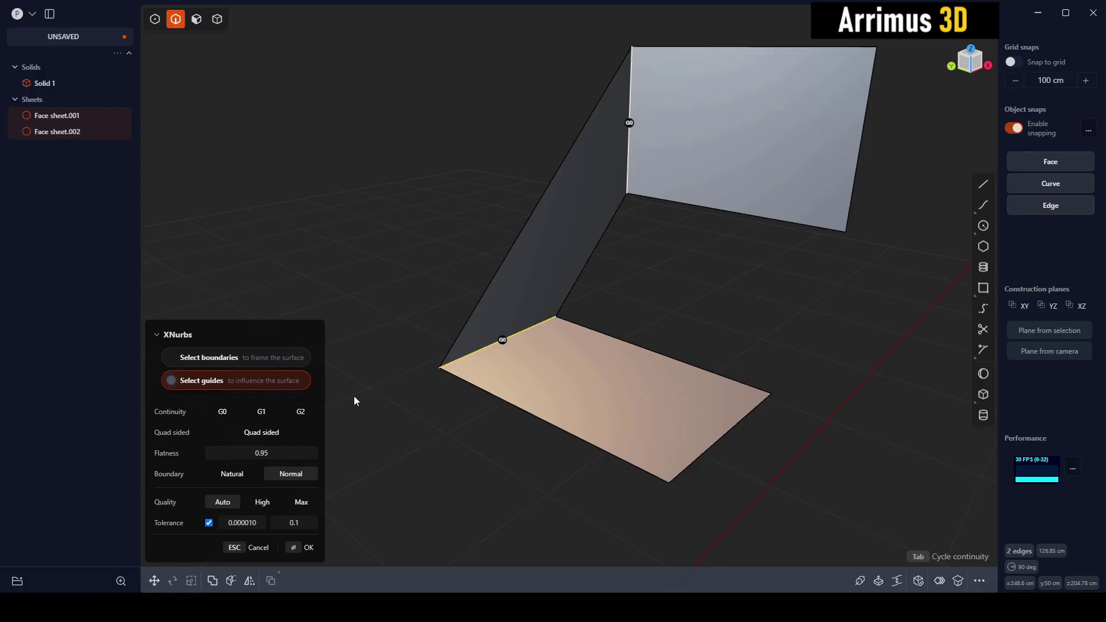
pyautogui.moveTo(618, 305); pyautogui.dragTo(605, 390, button='middle')
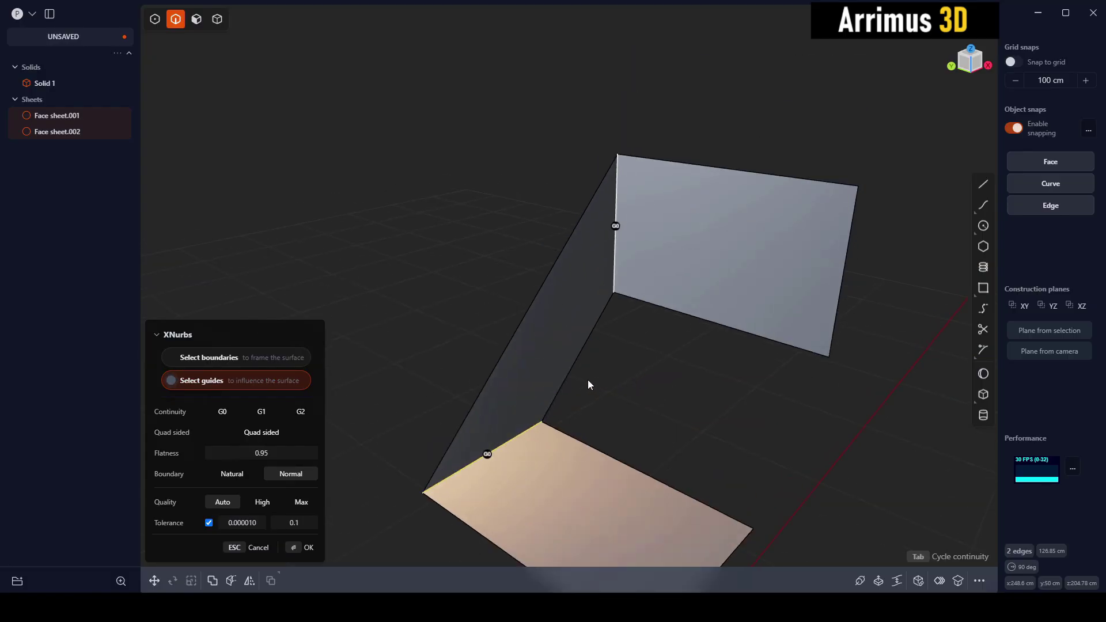
pyautogui.moveTo(567, 395); pyautogui.dragTo(558, 359, button='middle')
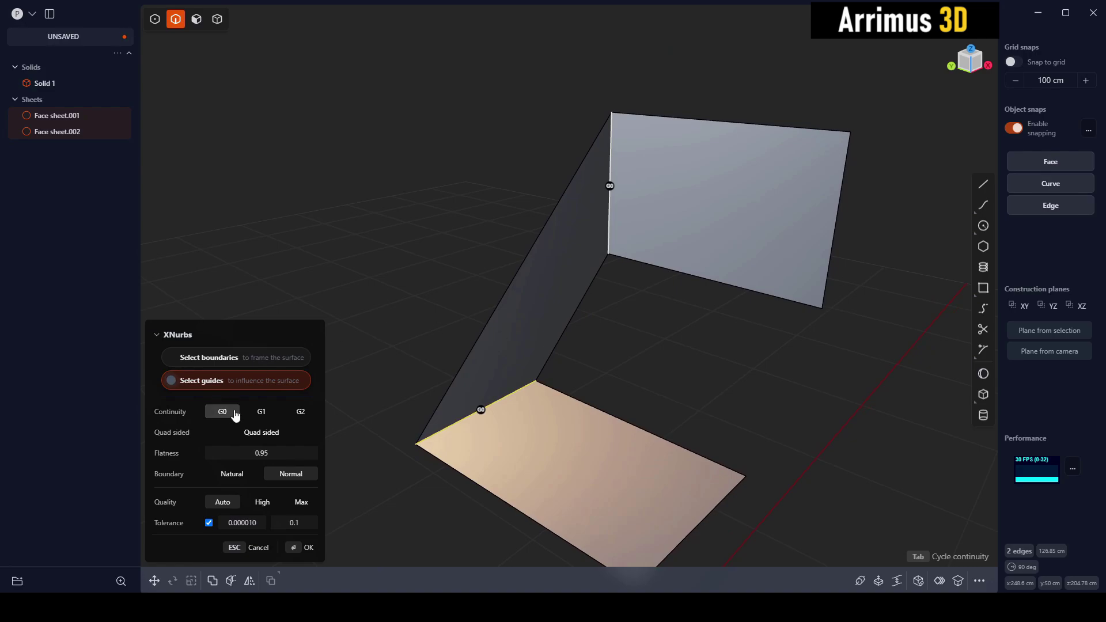
pyautogui.click(254, 416)
pyautogui.click(237, 413)
pyautogui.click(262, 416)
pyautogui.click(301, 417)
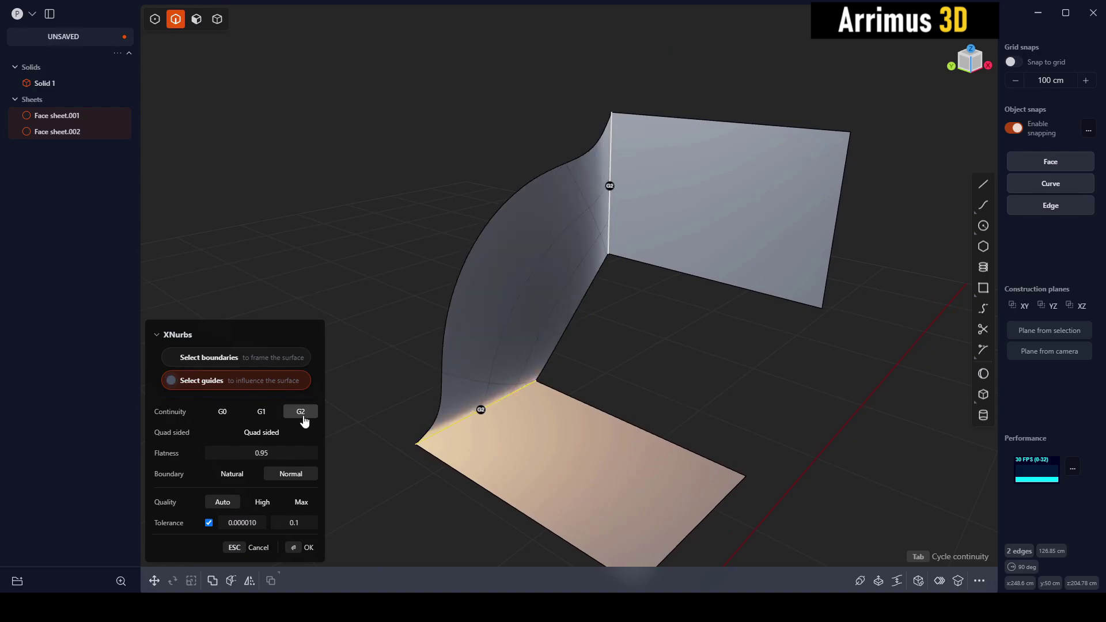
pyautogui.click(306, 431)
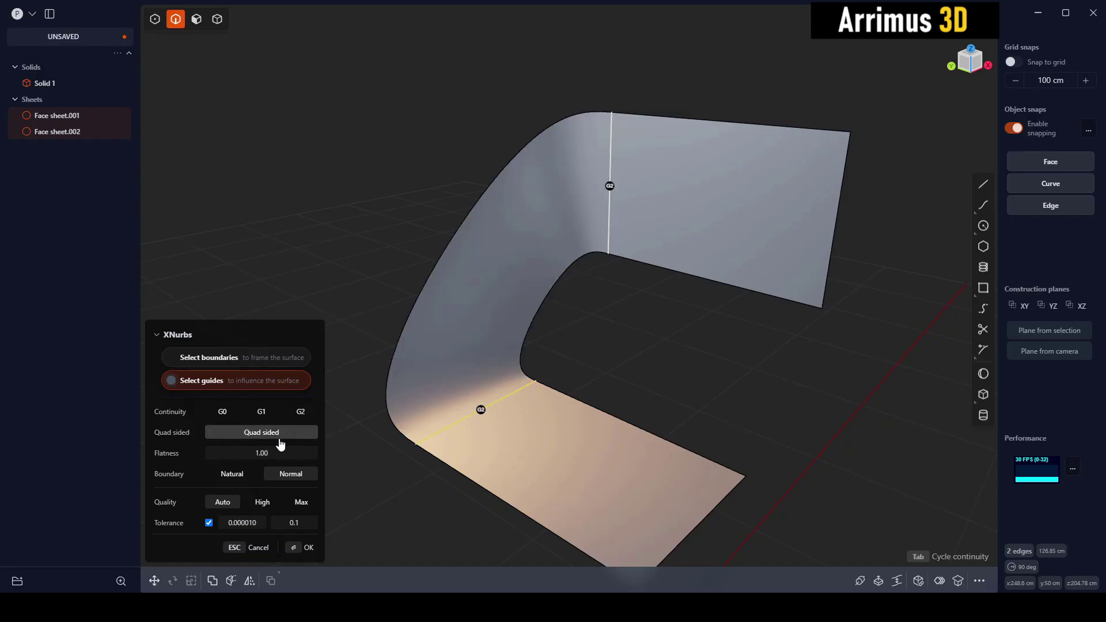
# Compare G1 and G2 continuity on the quad-sided surface, finishing with G2.
pyautogui.click(269, 412)
pyautogui.click(293, 416)
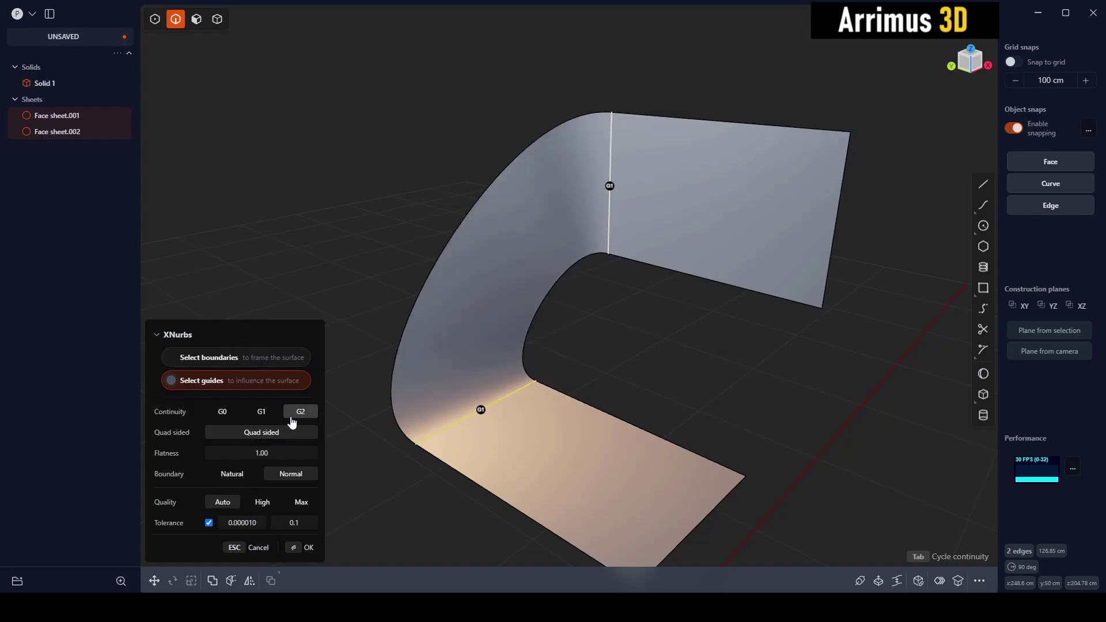
pyautogui.click(264, 413)
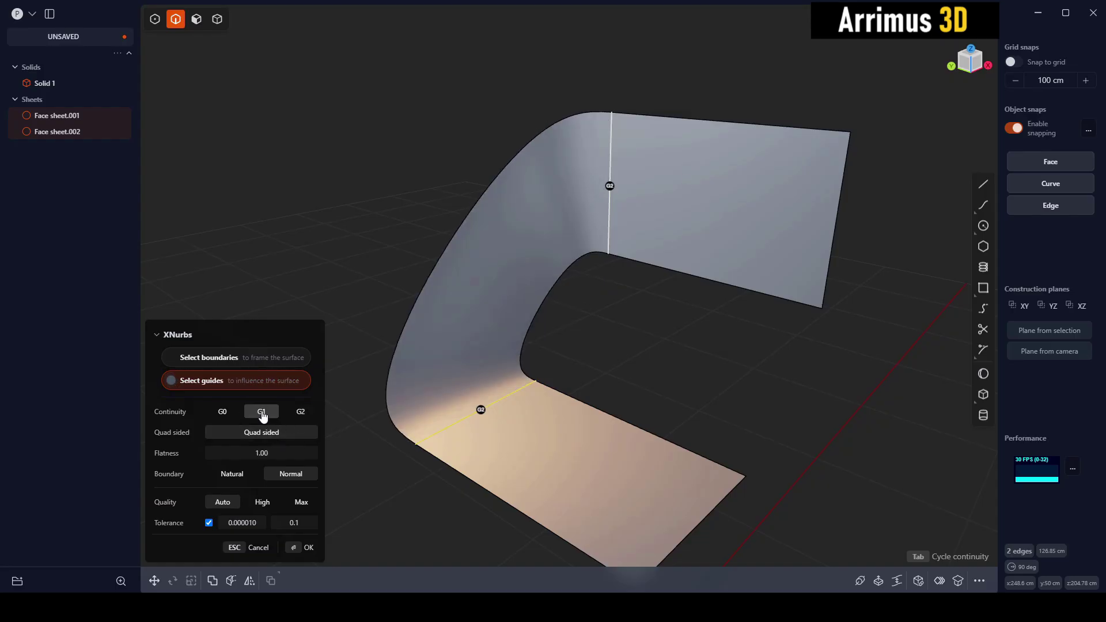
pyautogui.click(290, 416)
# Accept the XNurbs surface with Normal boundary and Auto quality after trying the Natural boundary and the High and Max qualities.
pyautogui.click(252, 479)
pyautogui.click(275, 480)
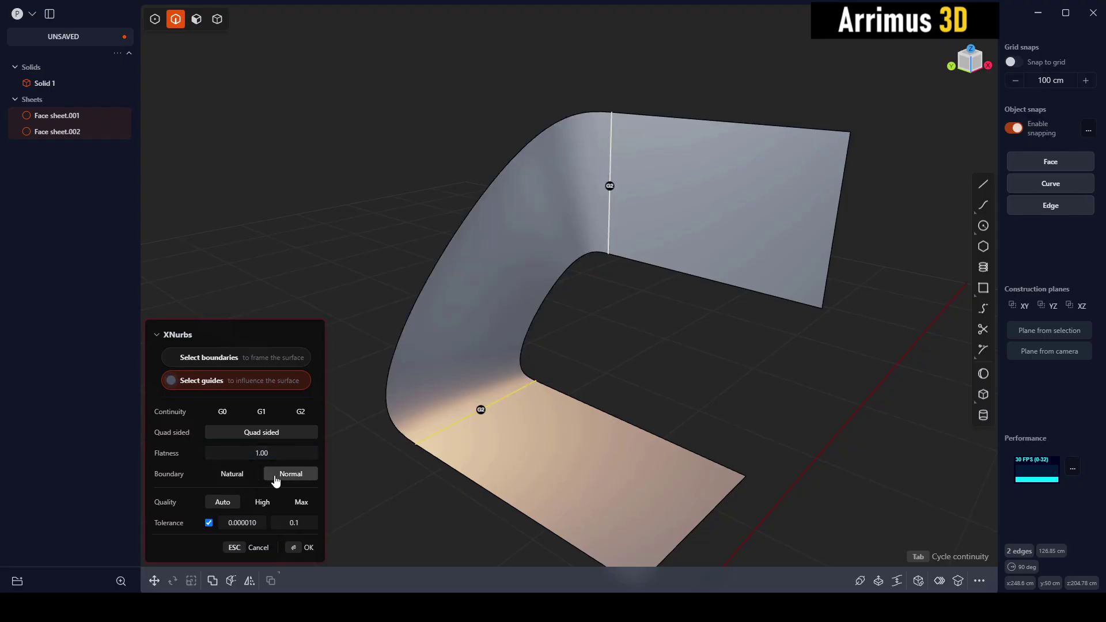
pyautogui.click(265, 502)
pyautogui.click(299, 502)
pyautogui.click(266, 504)
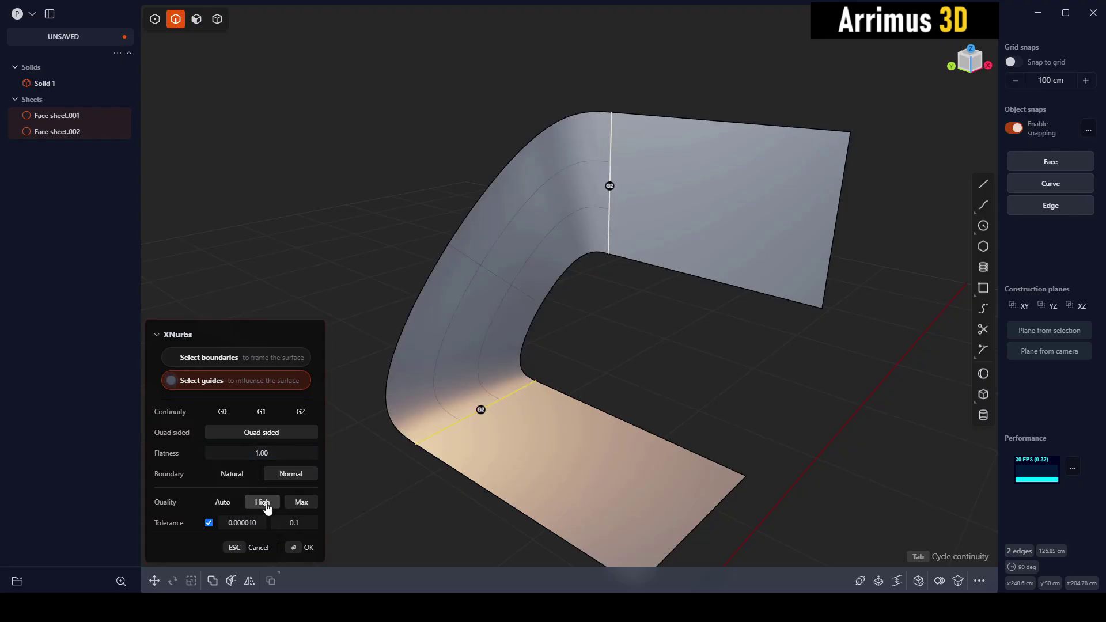
pyautogui.click(223, 503)
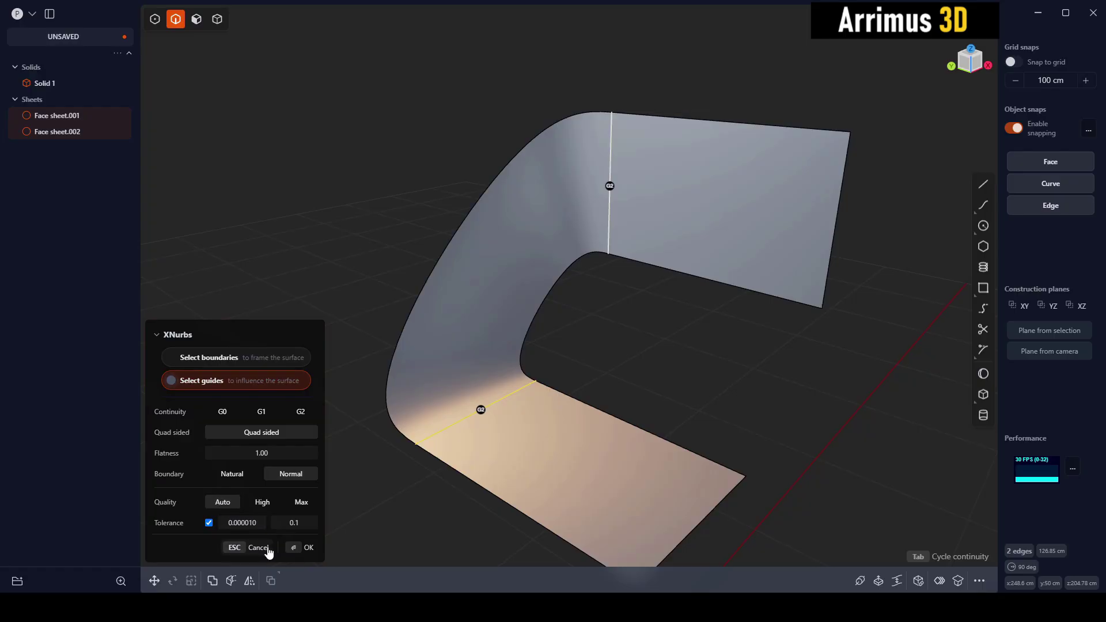
pyautogui.click(292, 549)
pyautogui.click(664, 350)
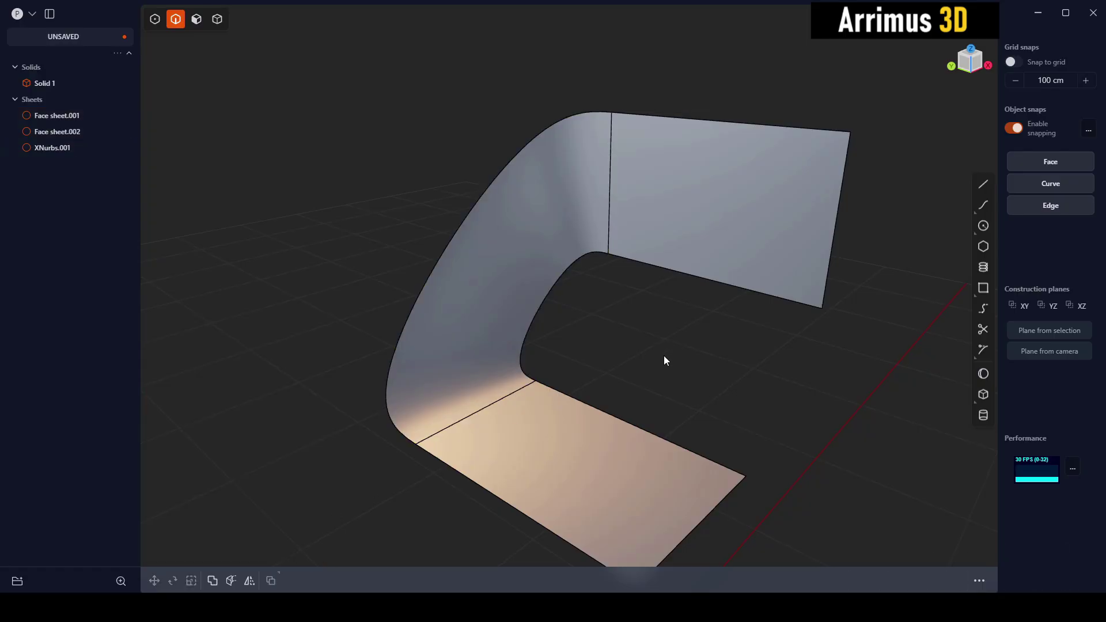
# Create an XNurbs surface between the upright sheet's lower edge and the flat sheet's facing inner edge.
pyautogui.moveTo(558, 278); pyautogui.dragTo(548, 228, button='middle')
pyautogui.click(621, 212)
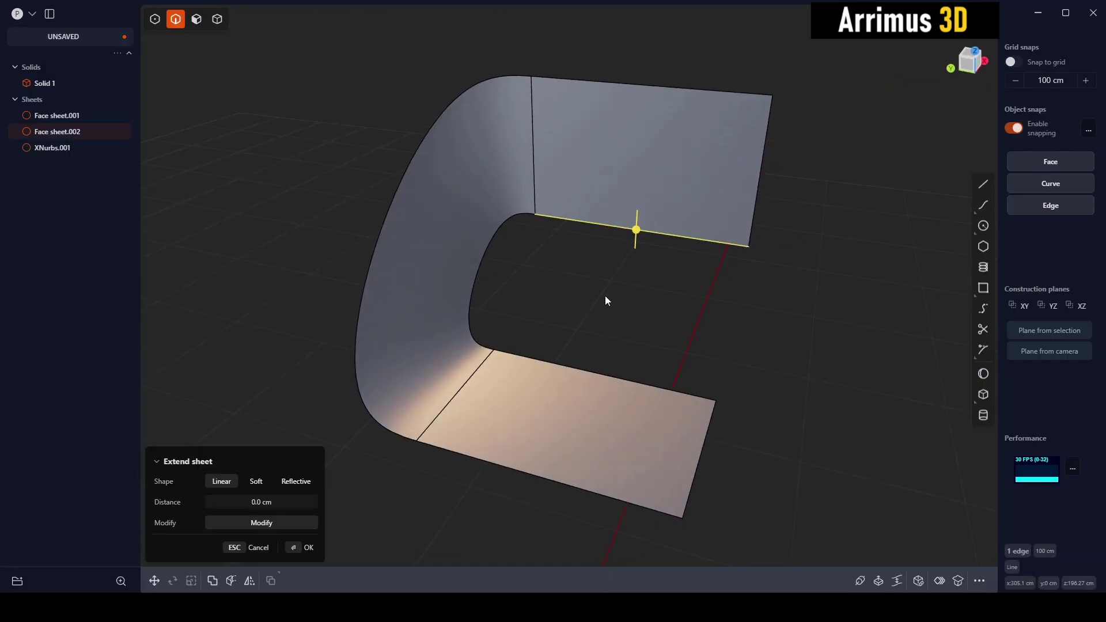
pyautogui.moveTo(606, 322); pyautogui.dragTo(573, 417)
pyautogui.moveTo(573, 417); pyautogui.dragTo(579, 374, button='middle')
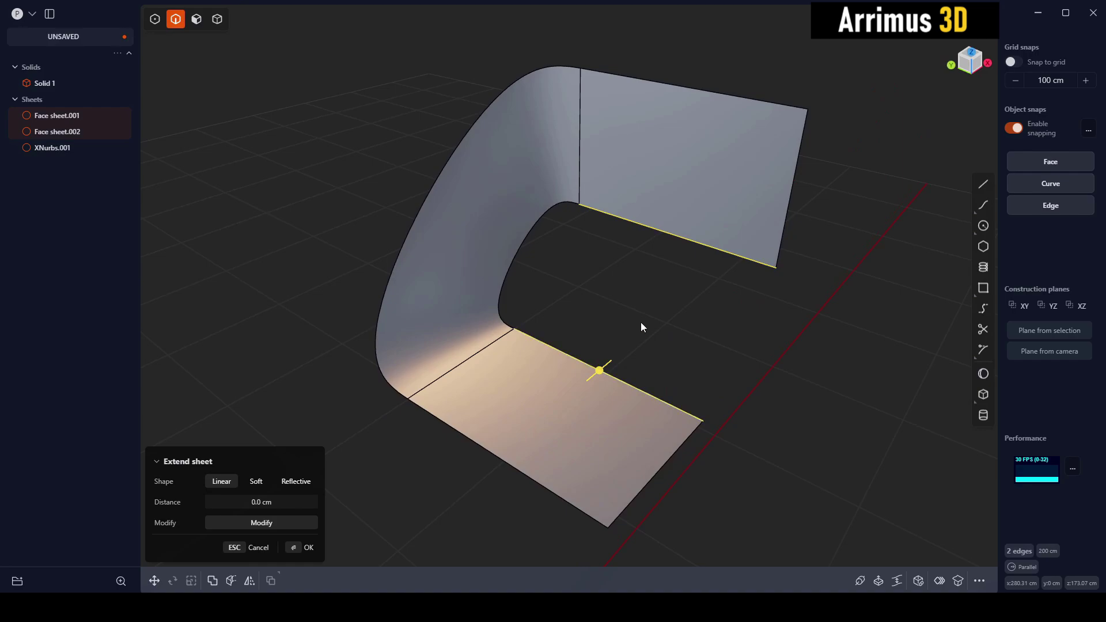
pyautogui.moveTo(646, 332); pyautogui.dragTo(653, 320, button='middle')
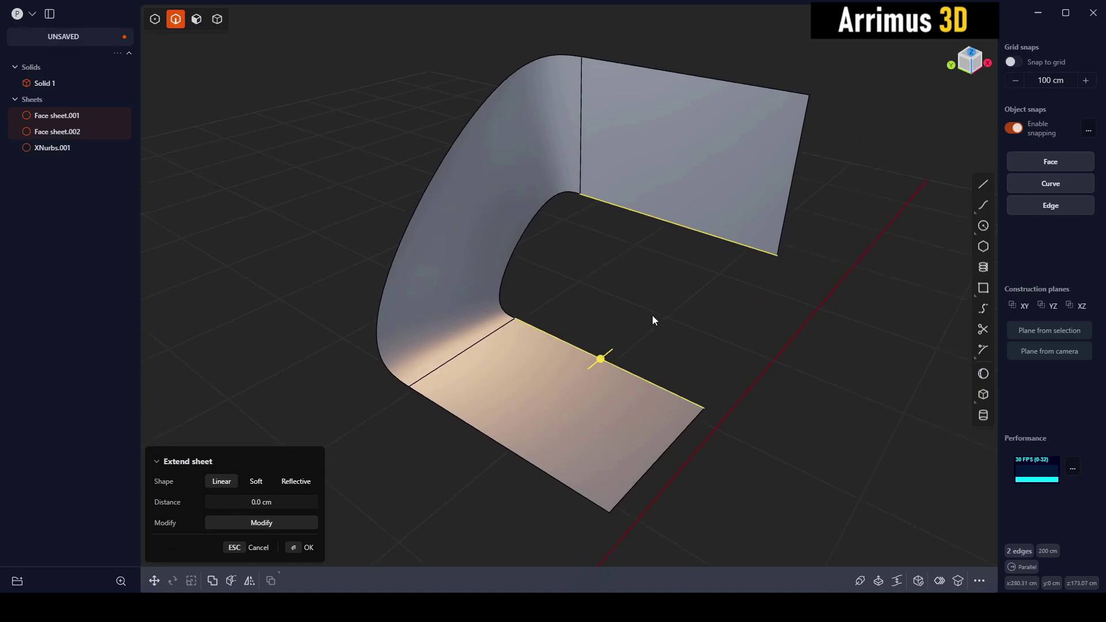
pyautogui.press('space')
pyautogui.write('xn')
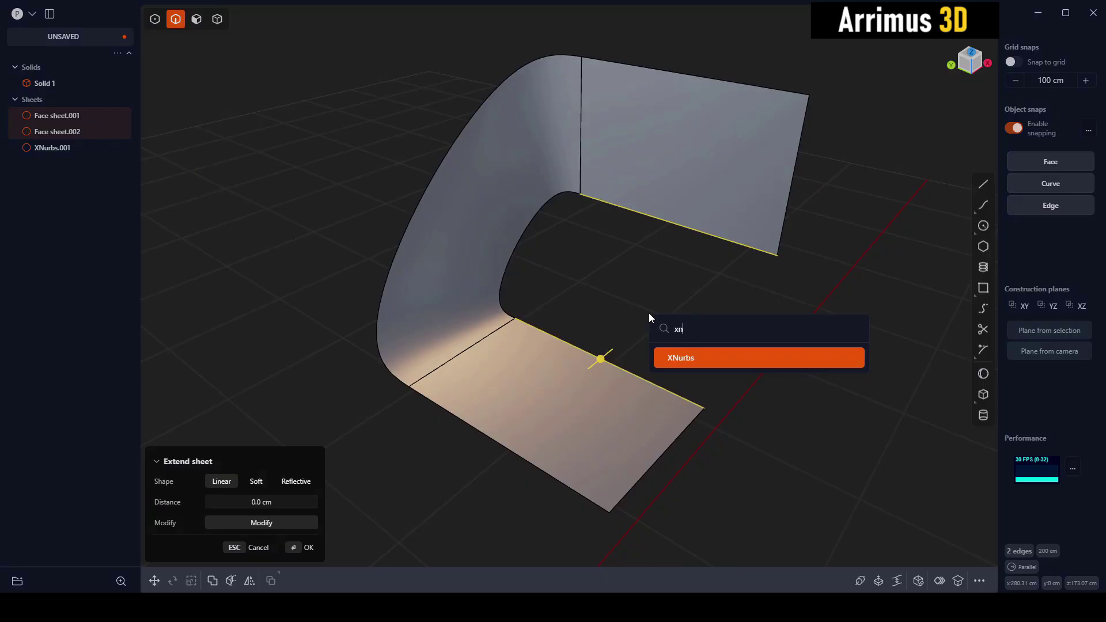
pyautogui.click(693, 358)
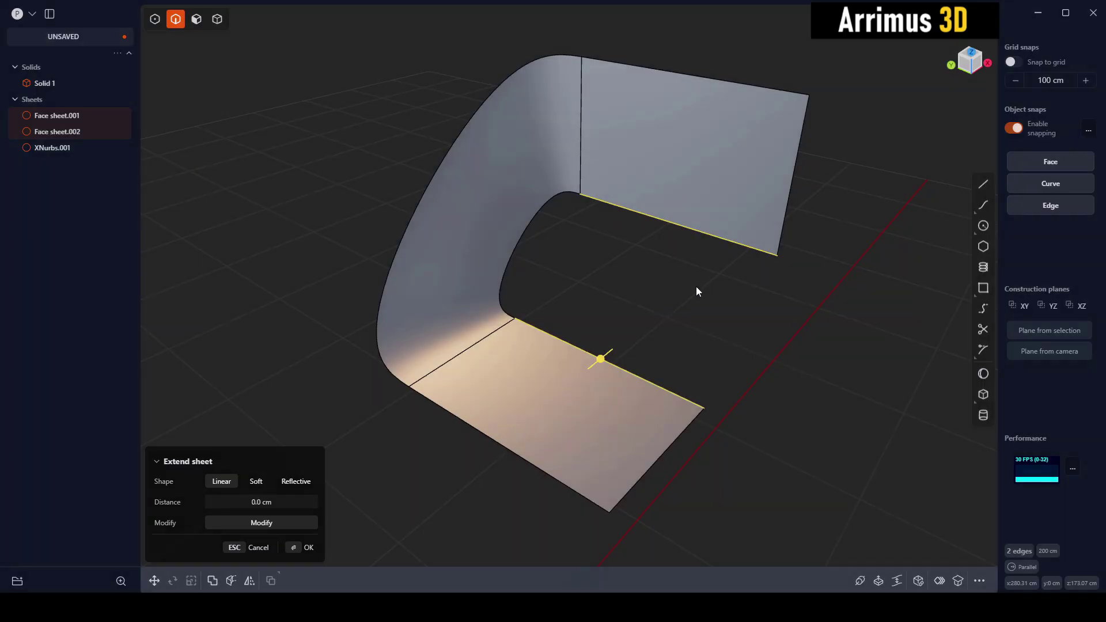
pyautogui.press('space')
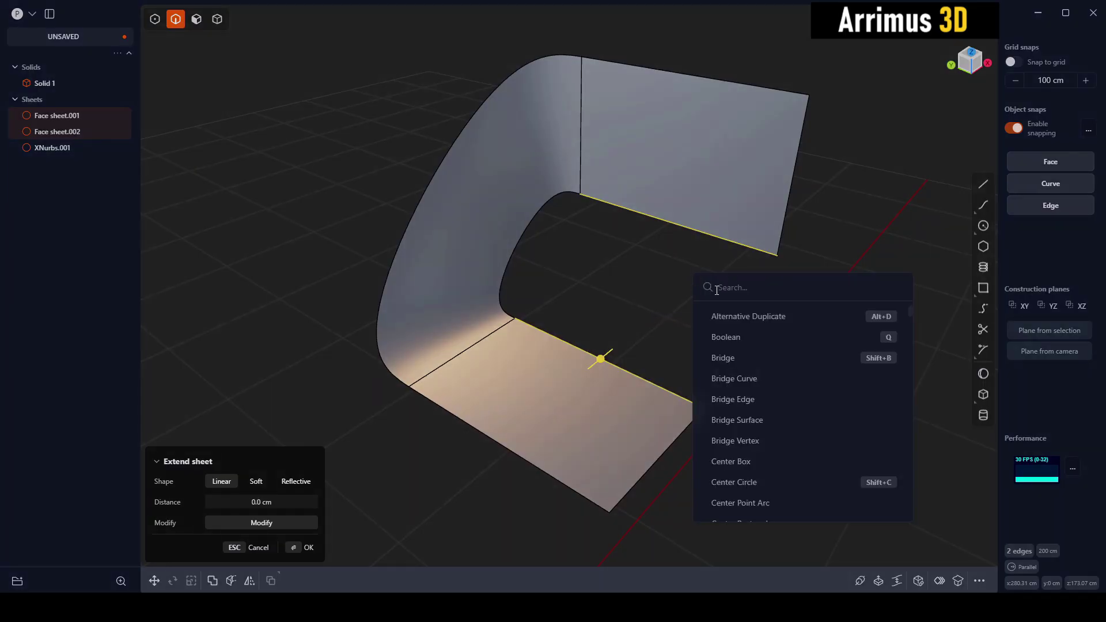
pyautogui.write('xn')
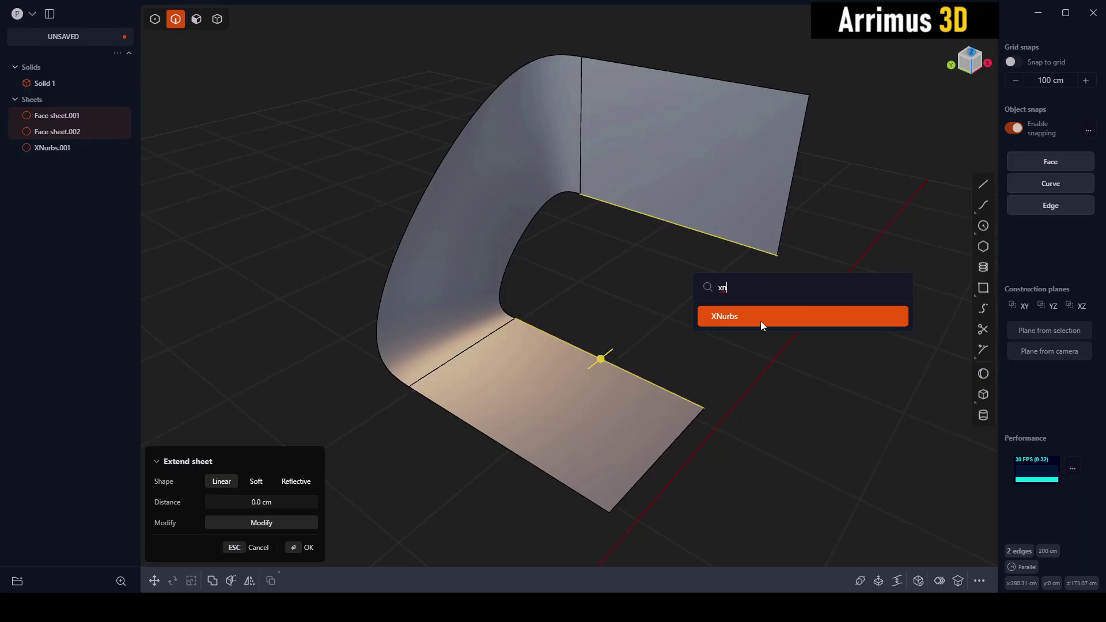
pyautogui.click(730, 318)
pyautogui.scroll(5, 563, 233)
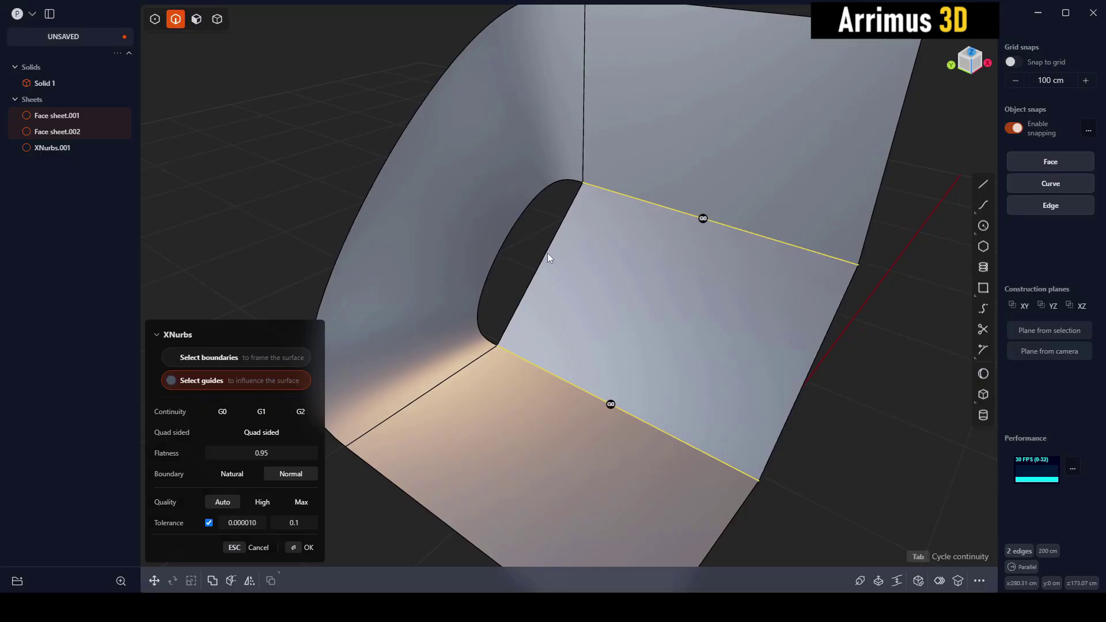
pyautogui.keyDown('shift'); pyautogui.moveTo(670, 311); pyautogui.dragTo(651, 267, button='middle'); pyautogui.keyUp('shift')
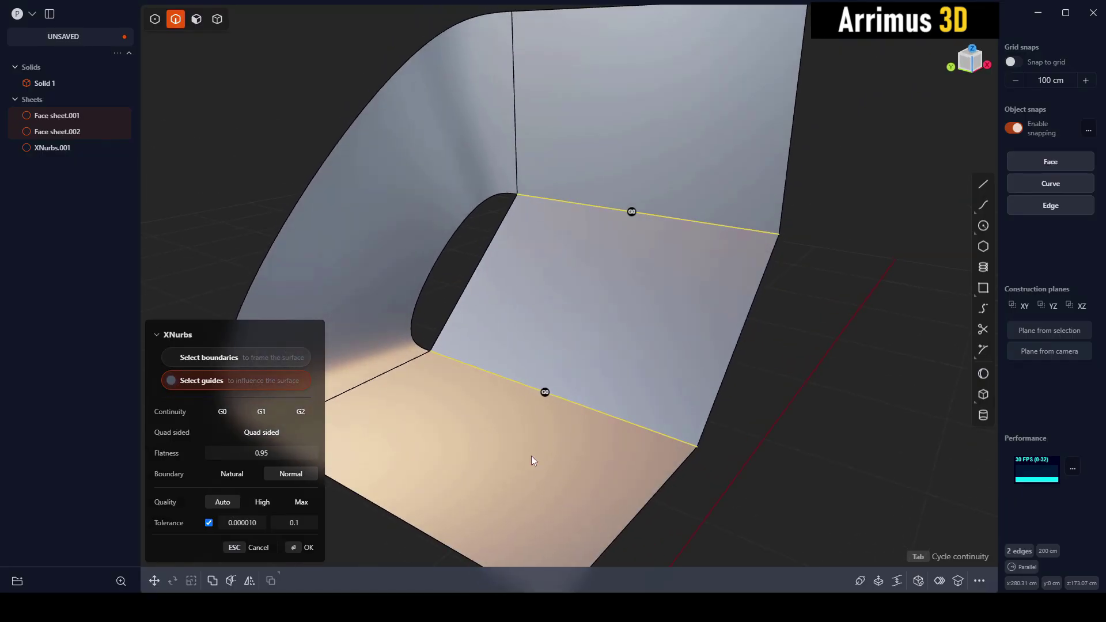
pyautogui.keyDown('shift'); pyautogui.moveTo(576, 320); pyautogui.dragTo(652, 360, button='middle'); pyautogui.keyUp('shift')
pyautogui.scroll(2, 567, 279)
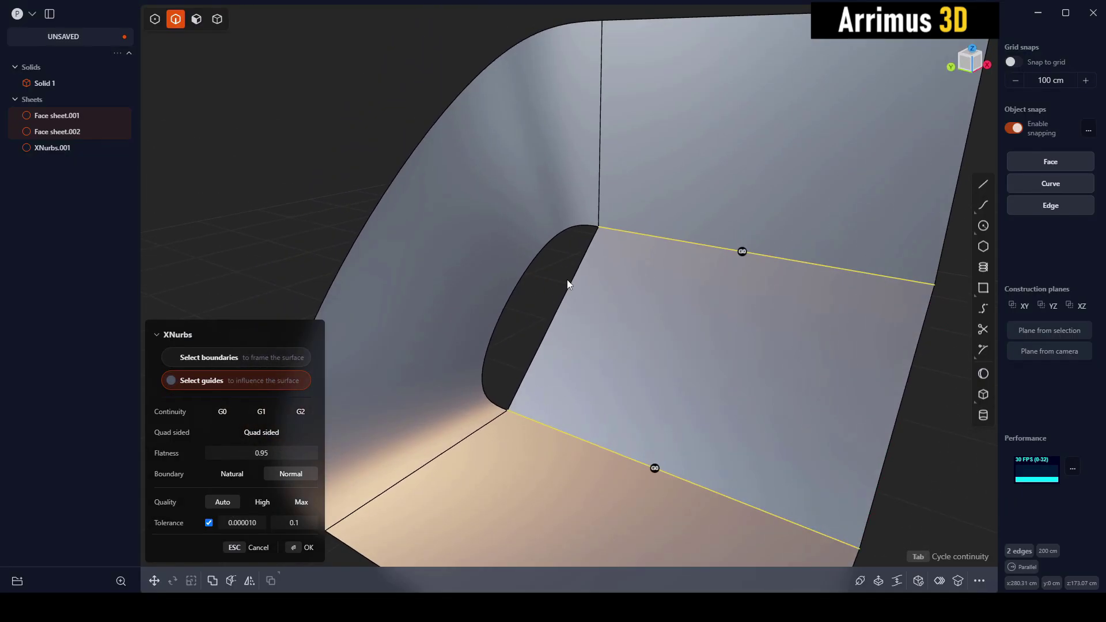
# Add the first XNurbs surface's curved inner edge as a boundary of the new XNurbs surface.
pyautogui.click(213, 359)
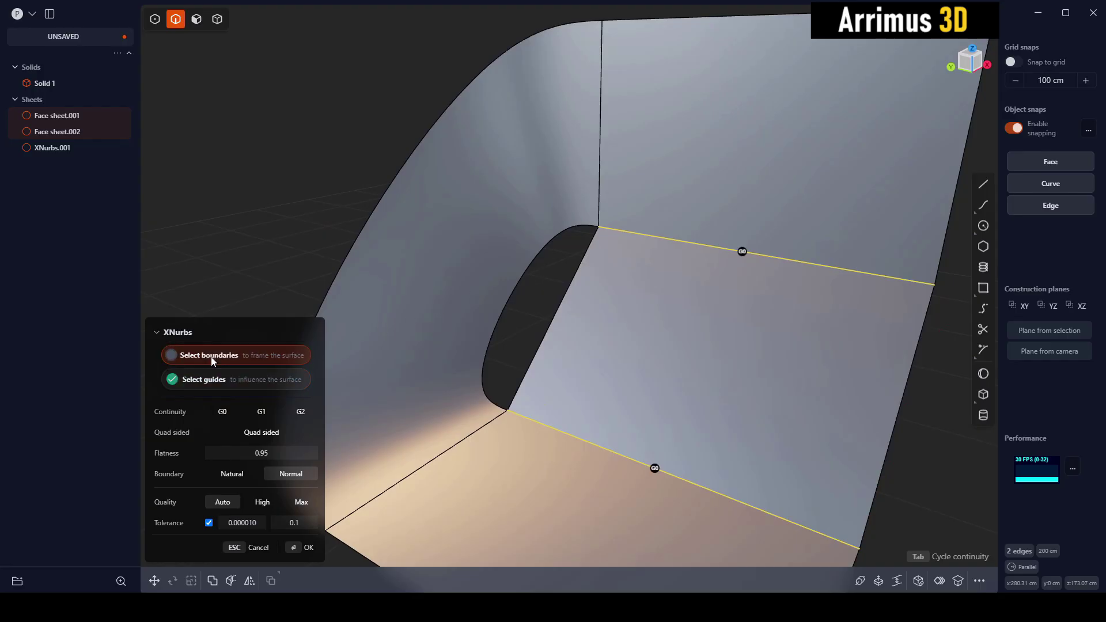
pyautogui.click(517, 288)
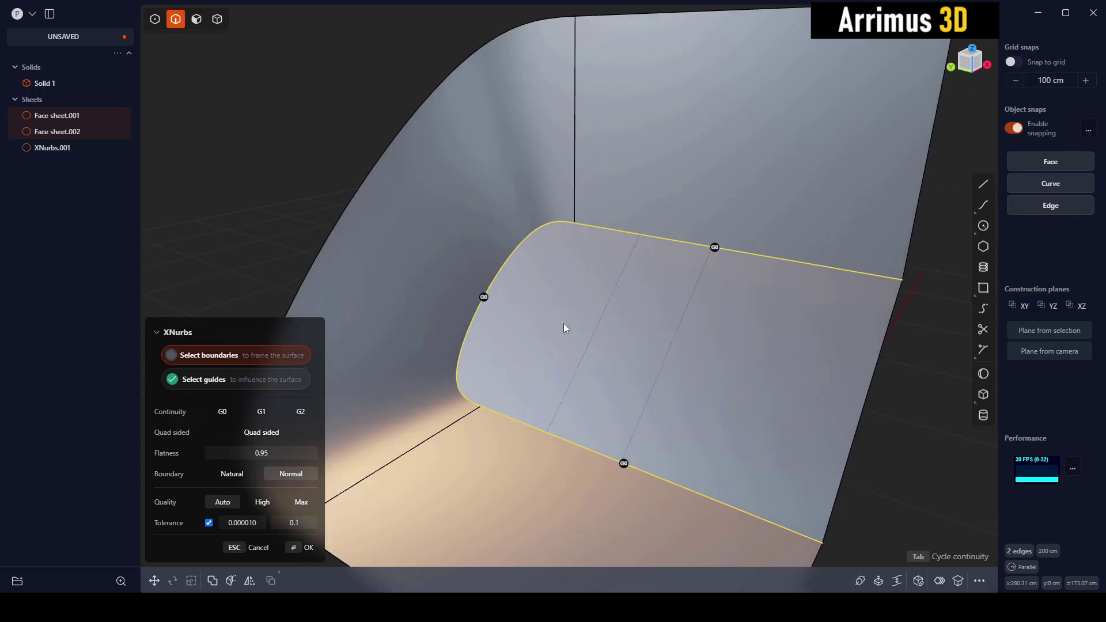
pyautogui.moveTo(552, 310)
pyautogui.mouseDown(button='middle')
pyautogui.moveTo(572, 438)
pyautogui.moveTo(555, 307)
pyautogui.mouseUp(button='middle')
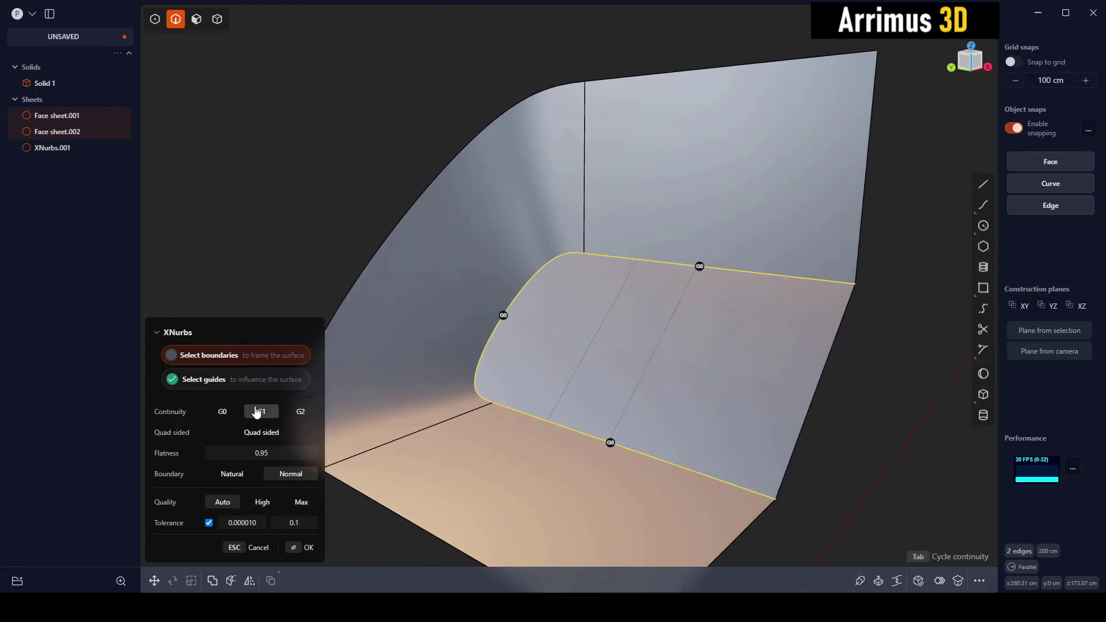
# Set the new XNurbs surface's continuity to G2 after trying G0, G1 and the quad-sided option, leaving quad sided off.
pyautogui.click(258, 411)
pyautogui.click(300, 411)
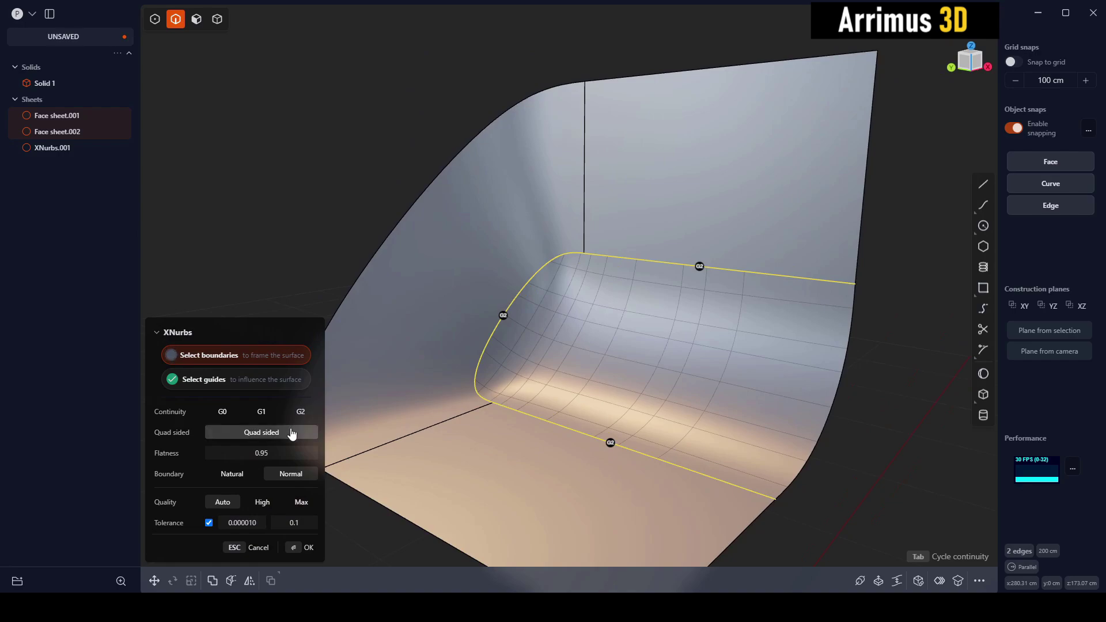
pyautogui.click(292, 433)
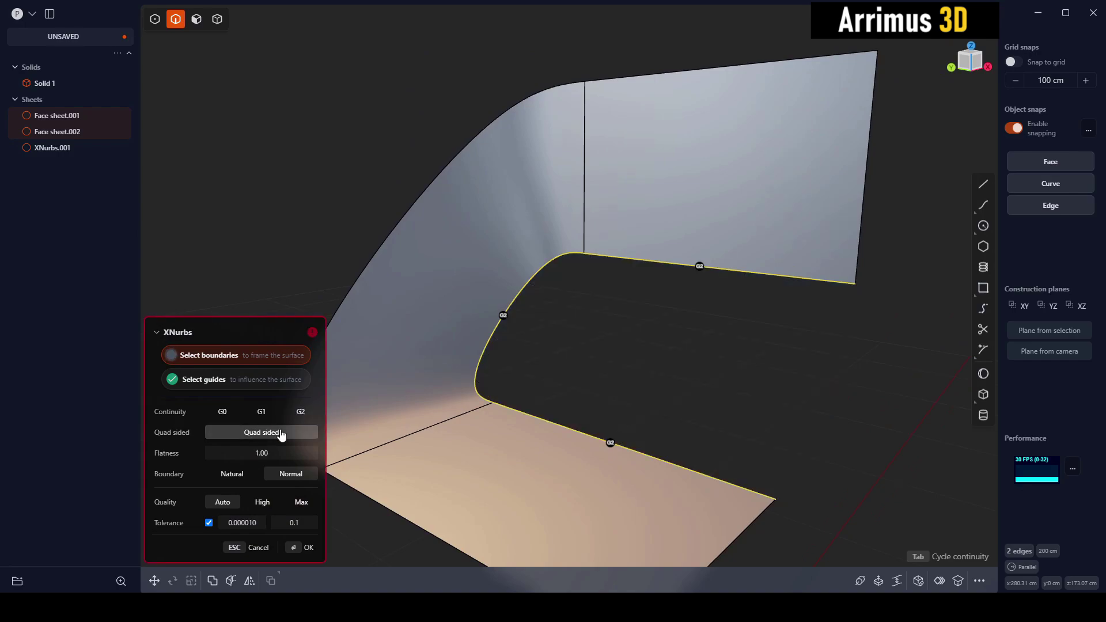
pyautogui.click(281, 433)
pyautogui.click(230, 413)
pyautogui.click(256, 412)
pyautogui.click(296, 413)
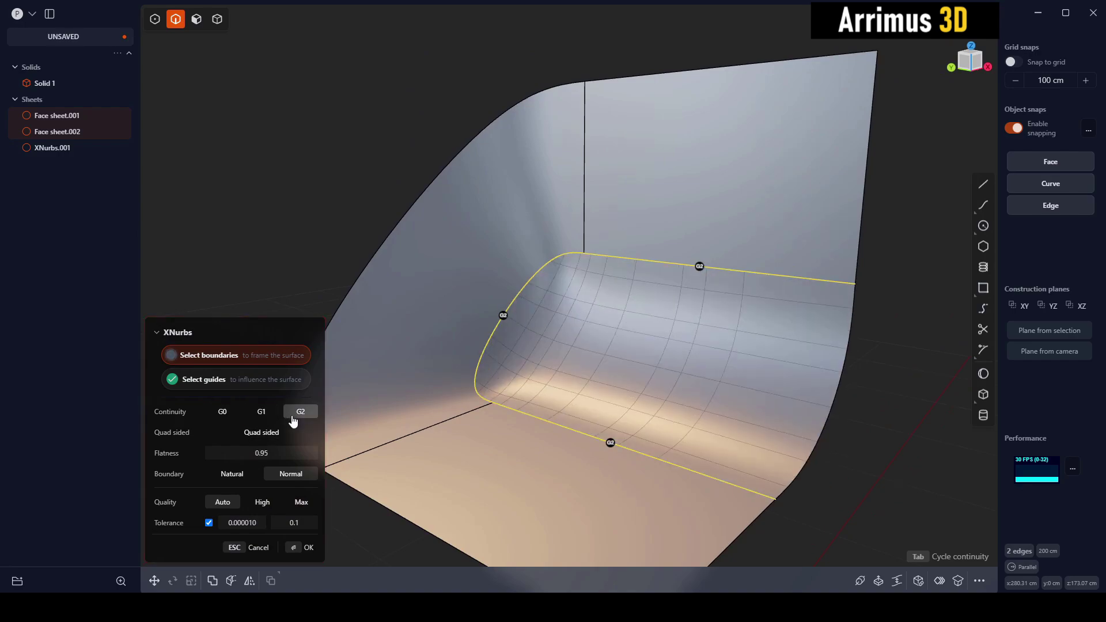
# Accept the XNurbs surface with Normal boundary and Max quality after trying the Natural boundary and High quality.
pyautogui.moveTo(599, 386); pyautogui.dragTo(590, 352, button='middle')
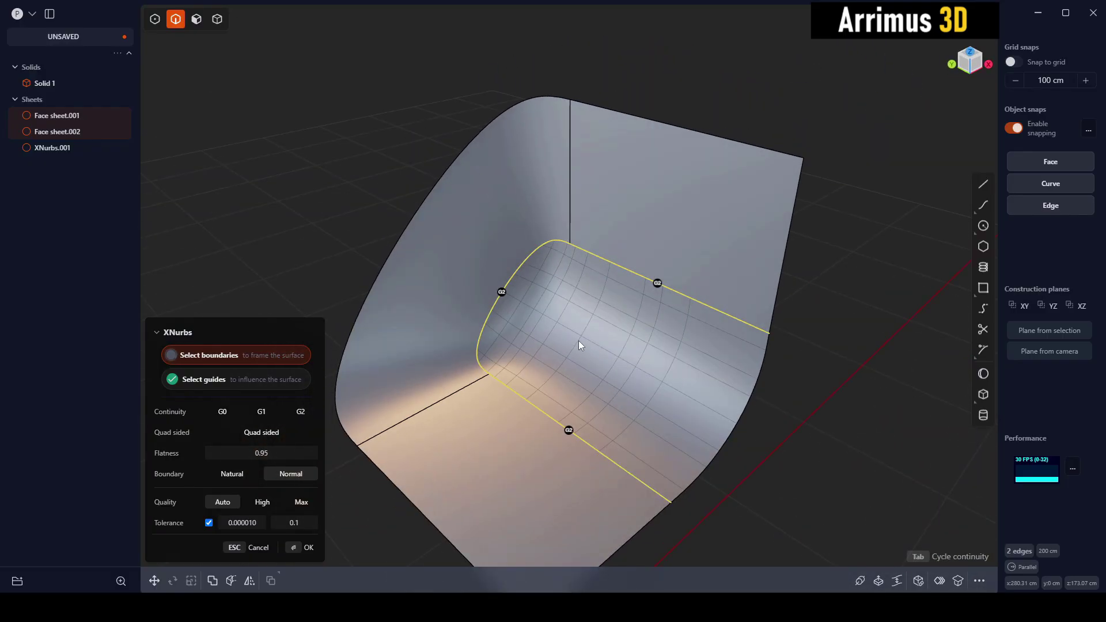
pyautogui.moveTo(468, 431); pyautogui.dragTo(529, 423, button='middle')
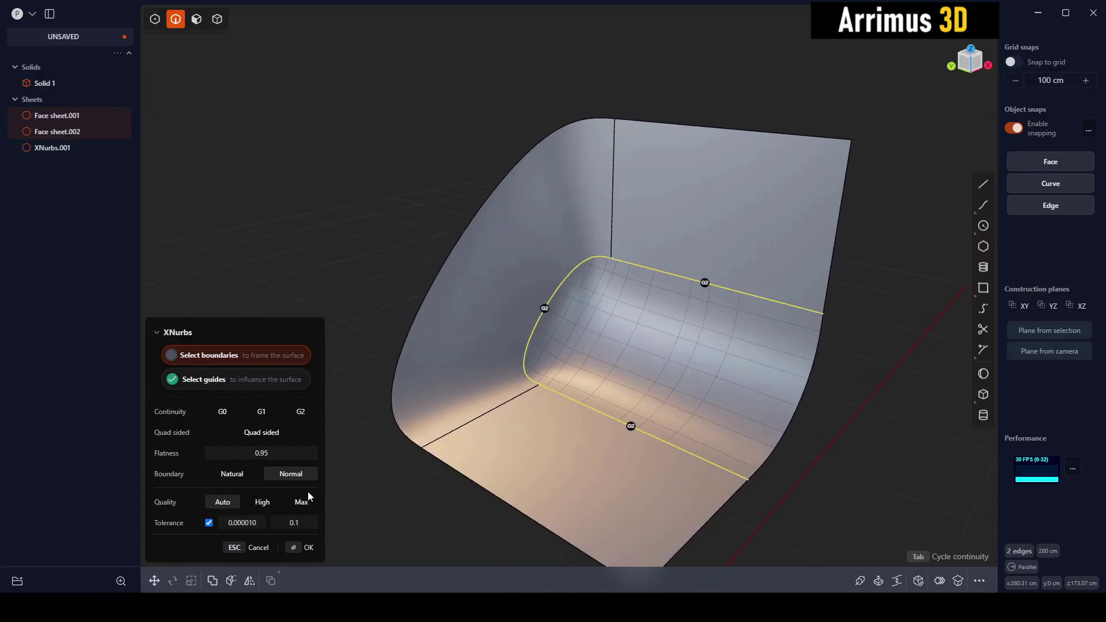
pyautogui.click(241, 479)
pyautogui.click(300, 478)
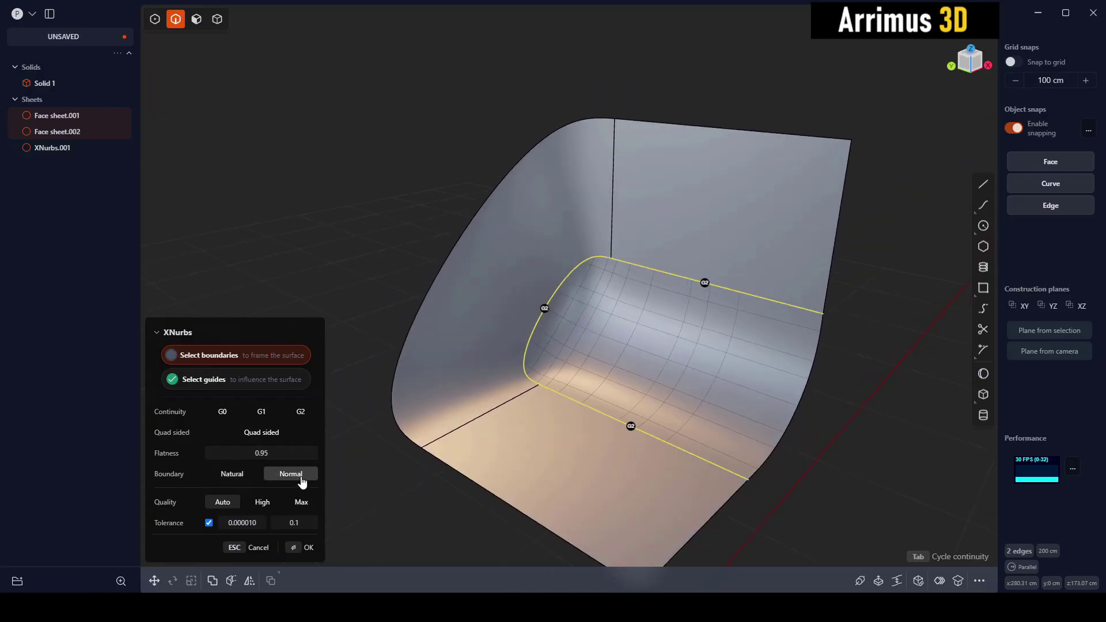
pyautogui.click(266, 503)
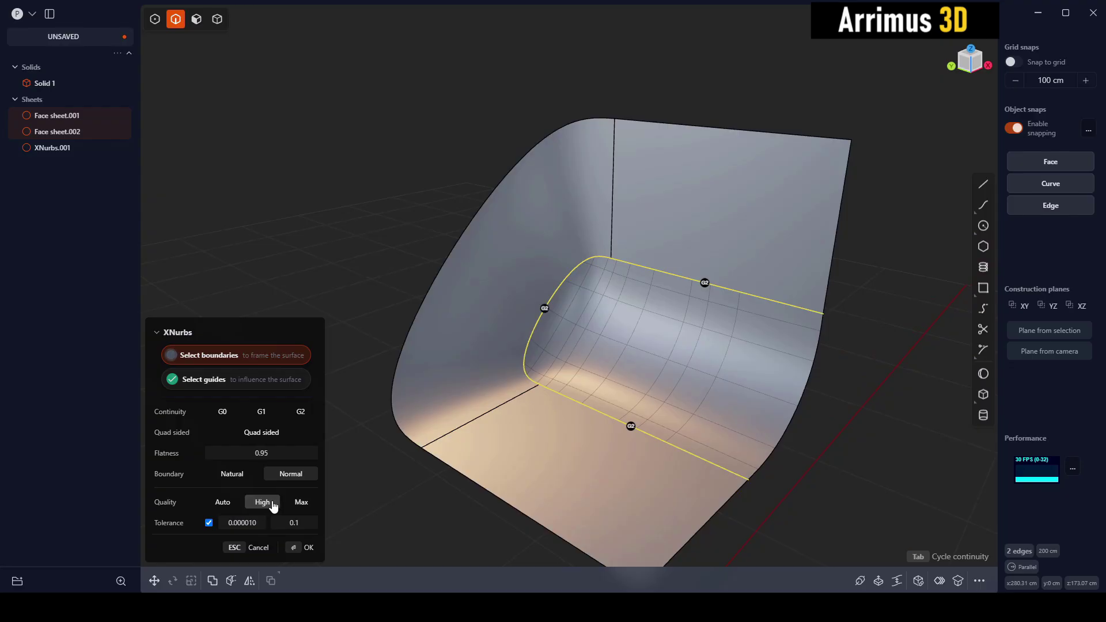
pyautogui.click(301, 502)
pyautogui.moveTo(502, 409); pyautogui.dragTo(580, 392, button='middle')
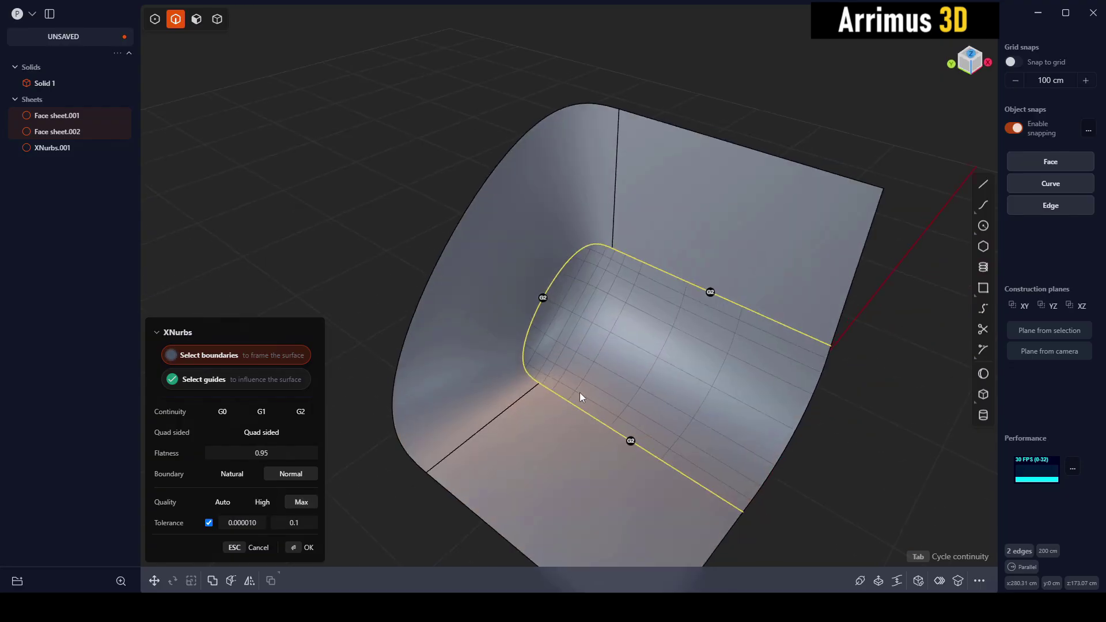
pyautogui.press('Return')
pyautogui.click(830, 447)
pyautogui.moveTo(830, 447); pyautogui.dragTo(781, 326, button='middle')
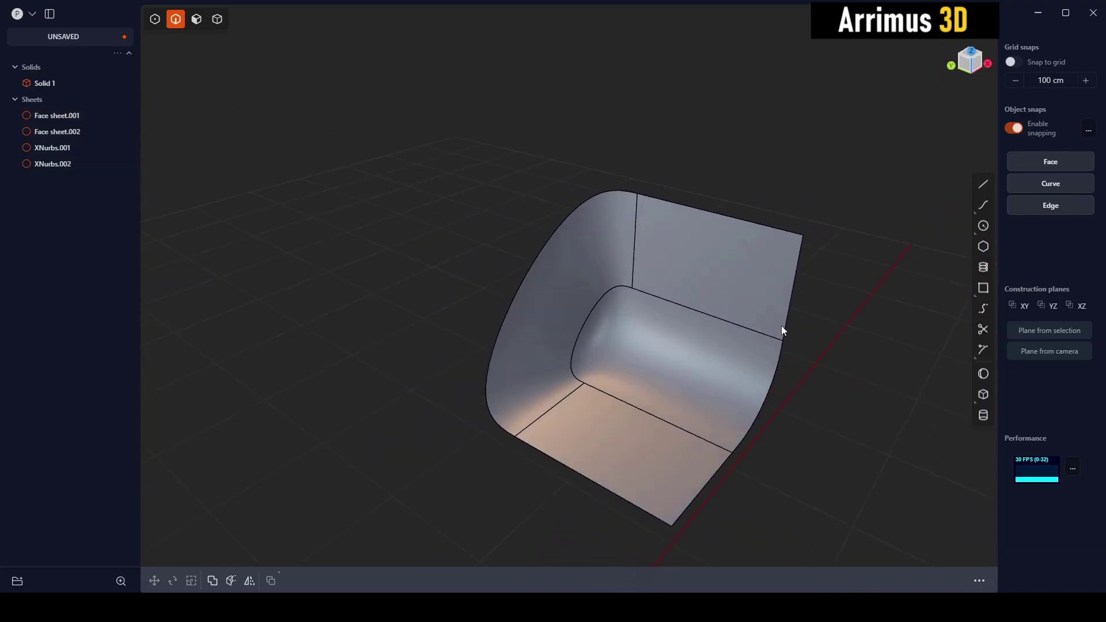
# Try to join the four sheets by selecting and joining their faces.
pyautogui.press('3')
pyautogui.moveTo(723, 202); pyautogui.dragTo(533, 455)
pyautogui.press('o')
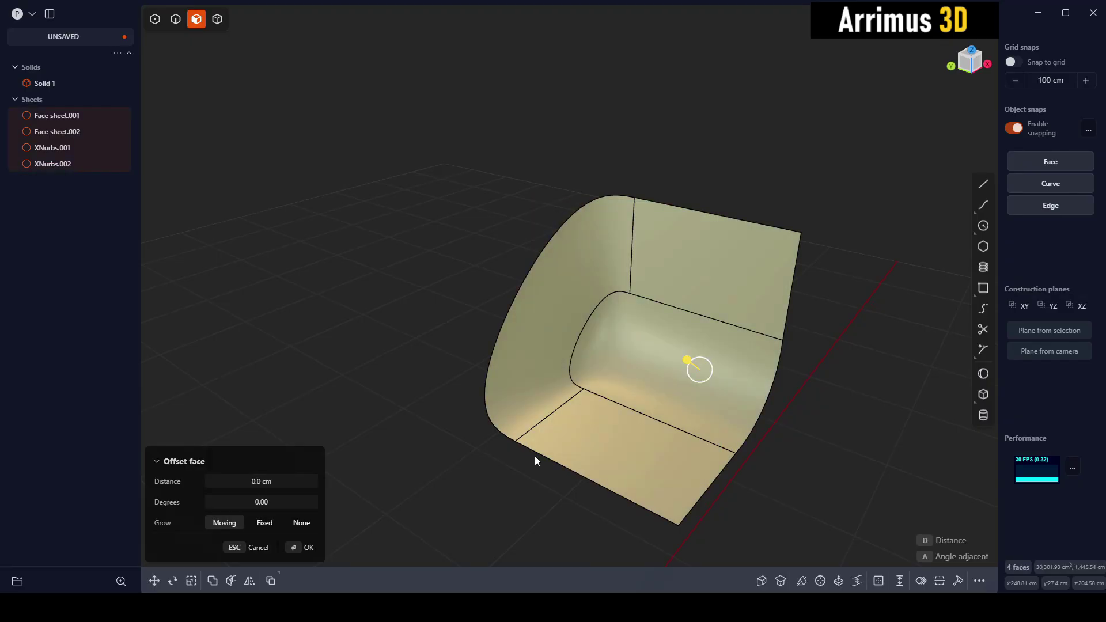
pyautogui.press('Escape')
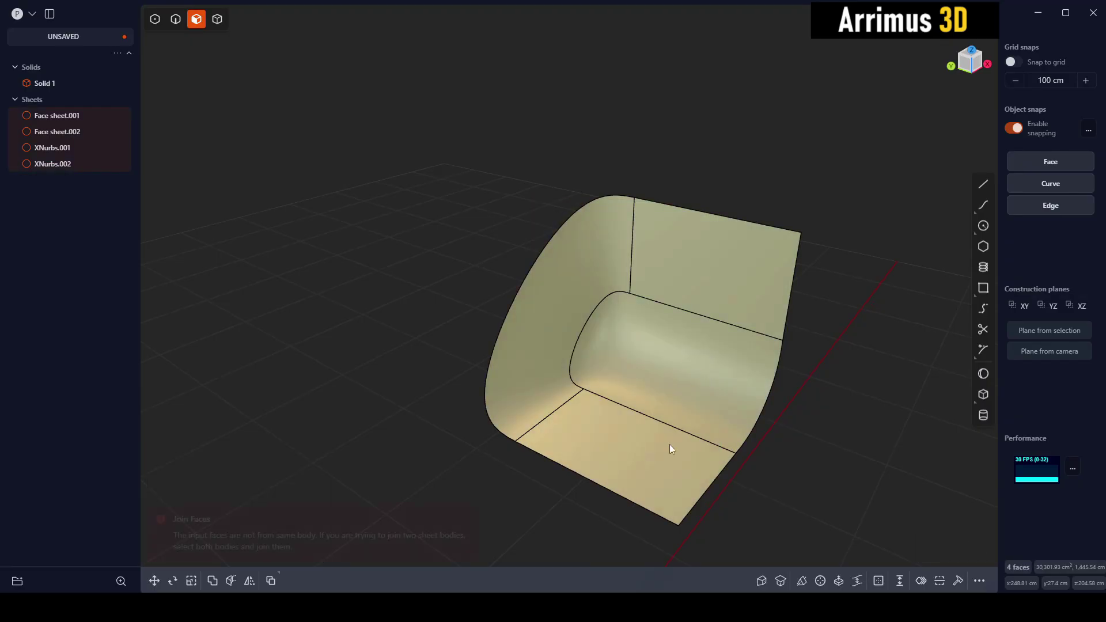
pyautogui.click(858, 444)
# Select the four sheets as whole bodies and join them into a single sheet.
pyautogui.moveTo(729, 372); pyautogui.dragTo(684, 359, button='middle')
pyautogui.press('4')
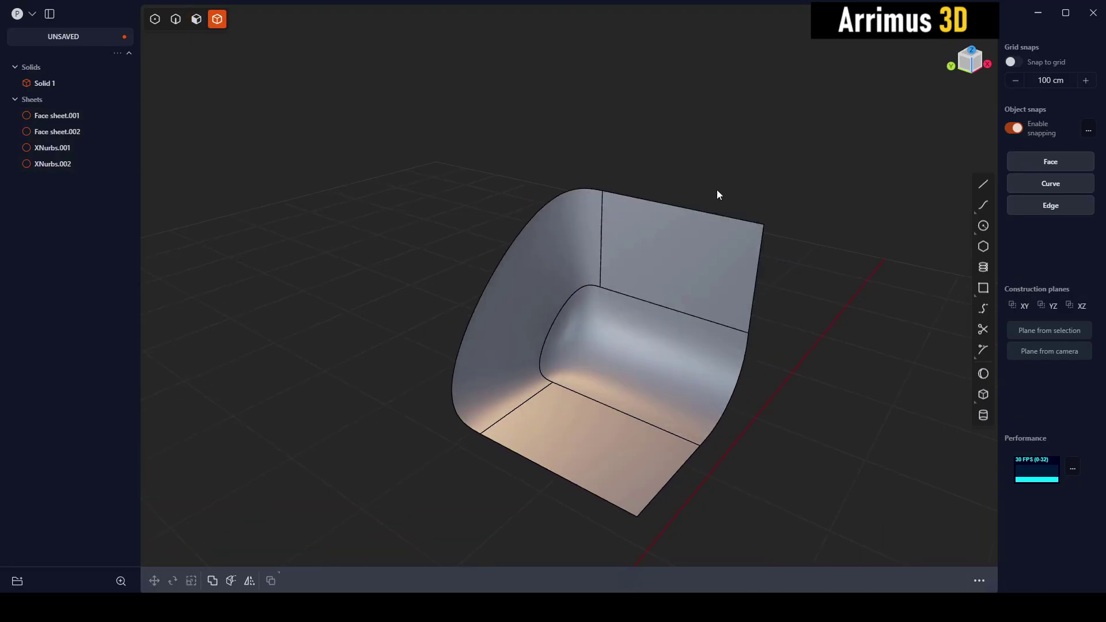
pyautogui.hotkey('ctrl', 'a')
pyautogui.press('j')
pyautogui.click(807, 437)
pyautogui.scroll(4, 647, 341)
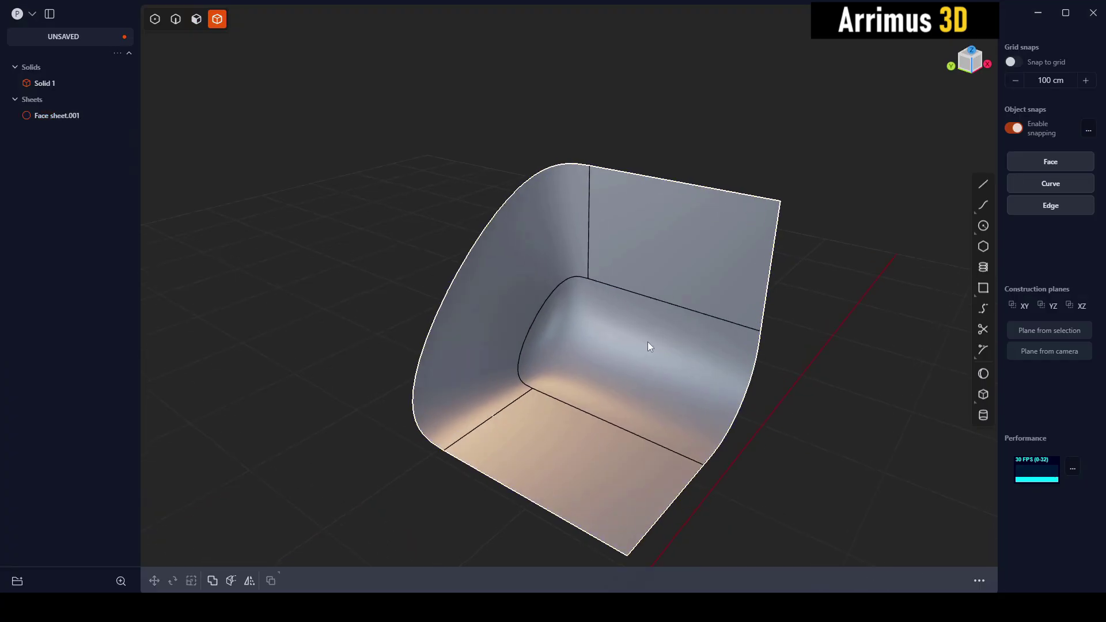
pyautogui.click(640, 329)
pyautogui.press('Delete')
pyautogui.hotkey('ctrl', 'z')
pyautogui.press('g')
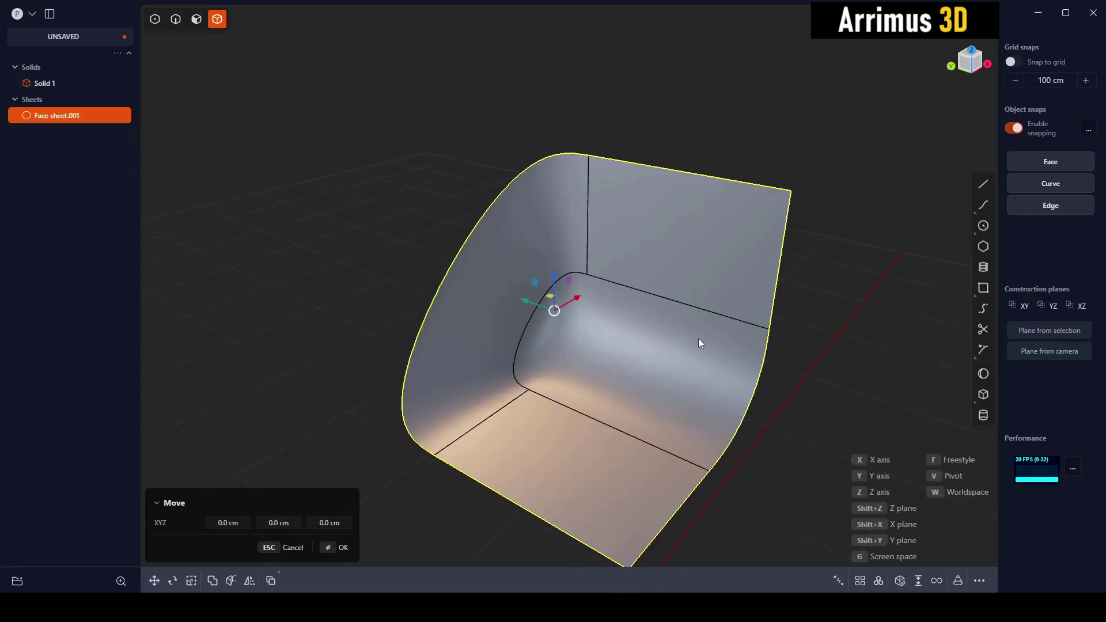
pyautogui.press('Escape')
pyautogui.click(848, 330)
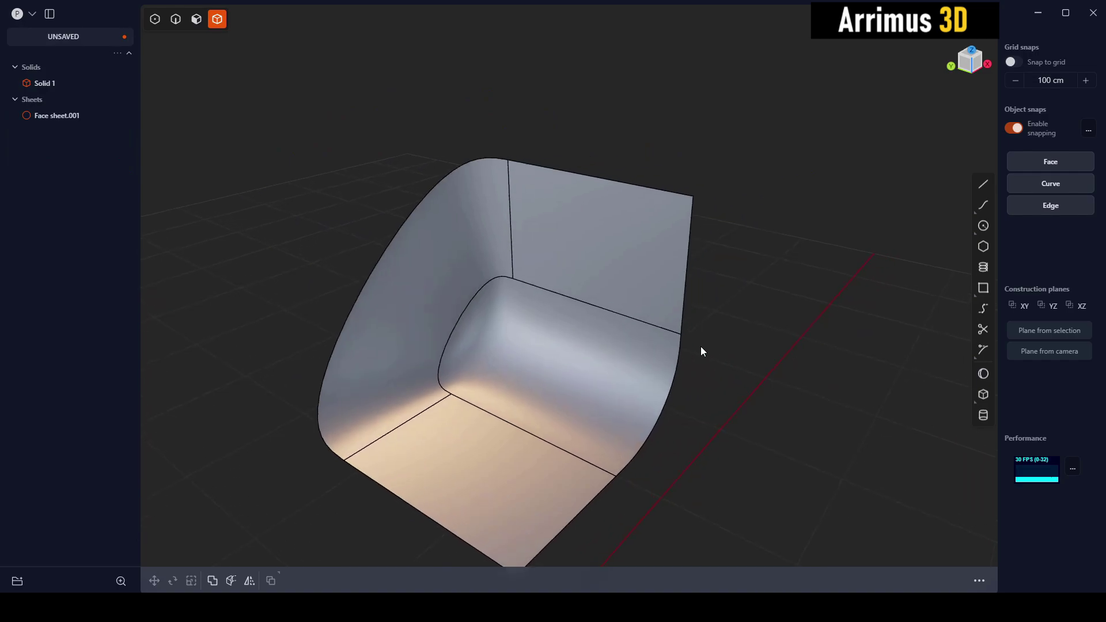
# Duplicate the joined sheet and move the copy along the Y axis to about Y -167 cm, beside the original.
pyautogui.moveTo(700, 347); pyautogui.dragTo(506, 317, button='middle')
pyautogui.click(553, 346)
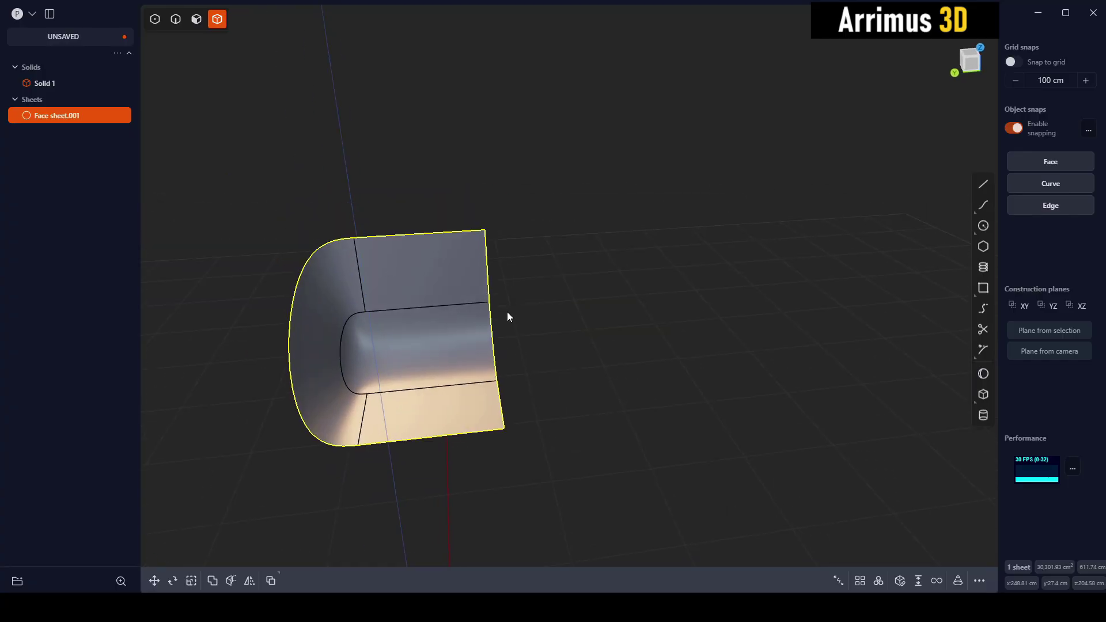
pyautogui.hotkey('ctrl', 'd')
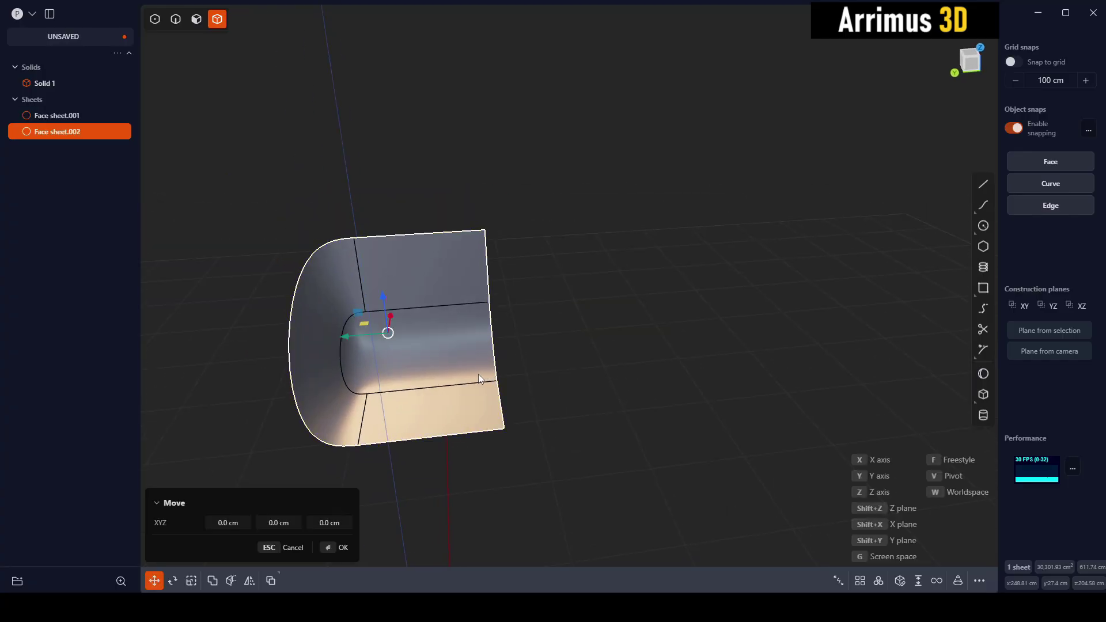
pyautogui.moveTo(482, 378); pyautogui.dragTo(729, 360)
pyautogui.moveTo(743, 351); pyautogui.dragTo(696, 361, button='middle')
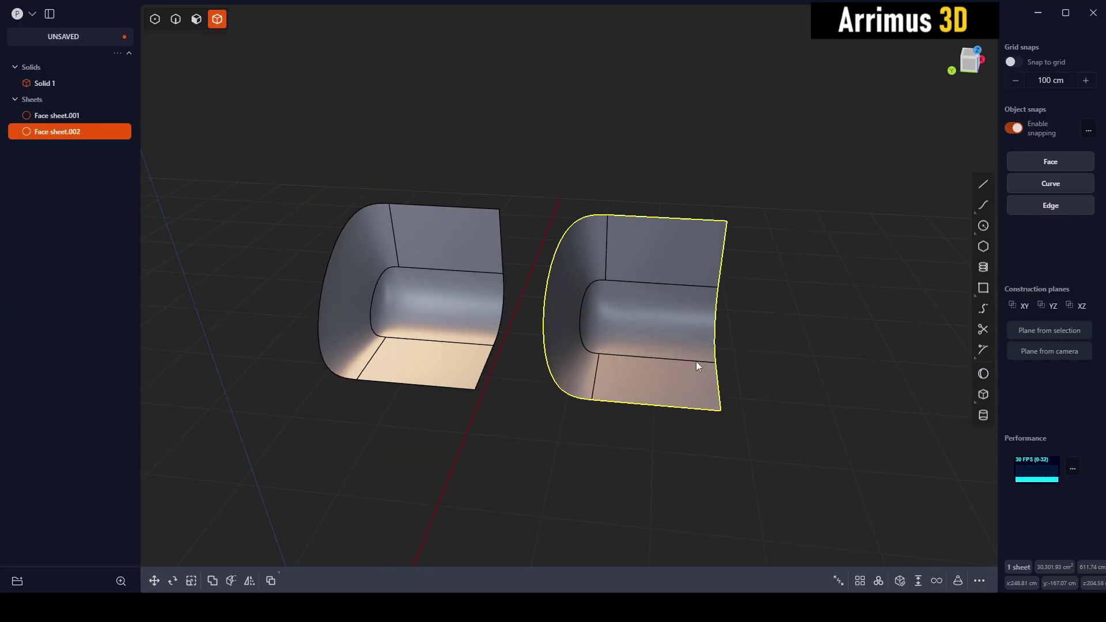
pyautogui.write('fmi')
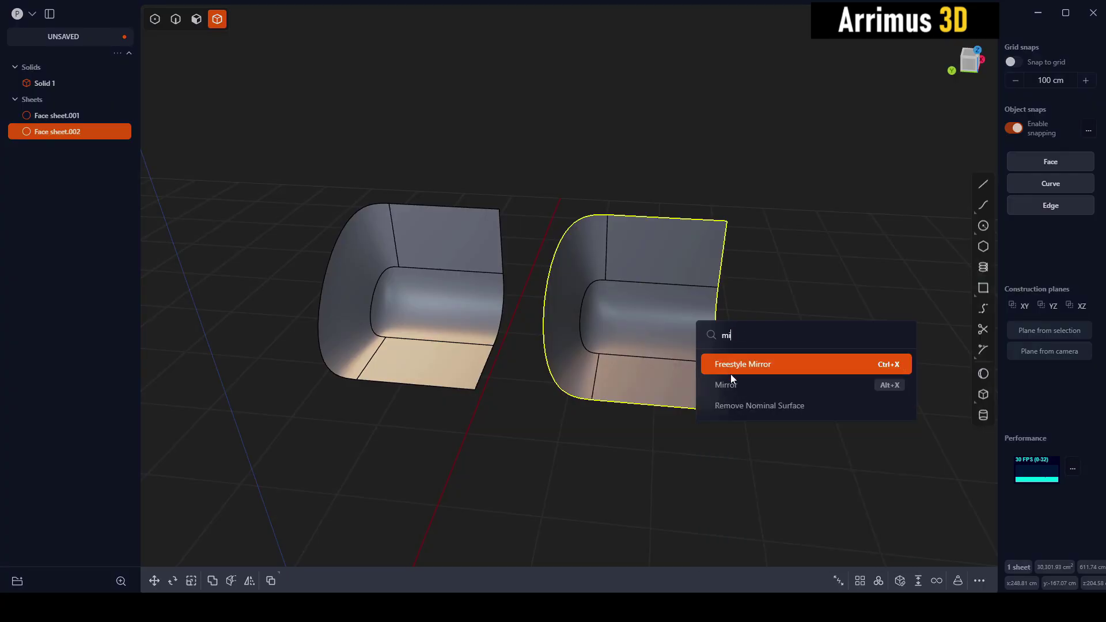
pyautogui.click(729, 384)
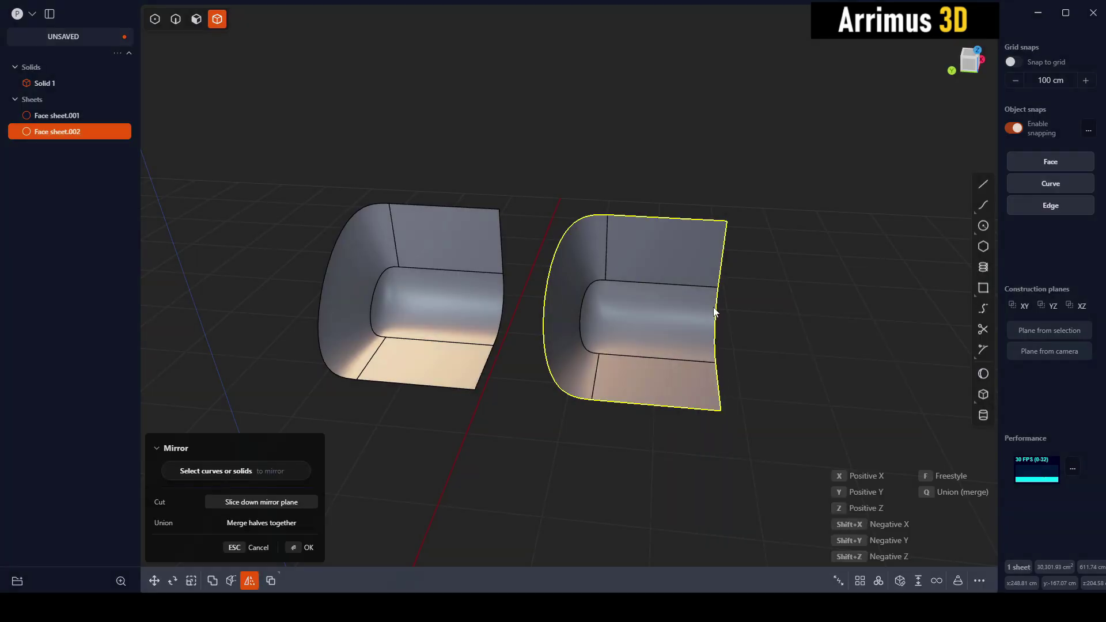
pyautogui.moveTo(715, 319); pyautogui.dragTo(666, 341, button='middle')
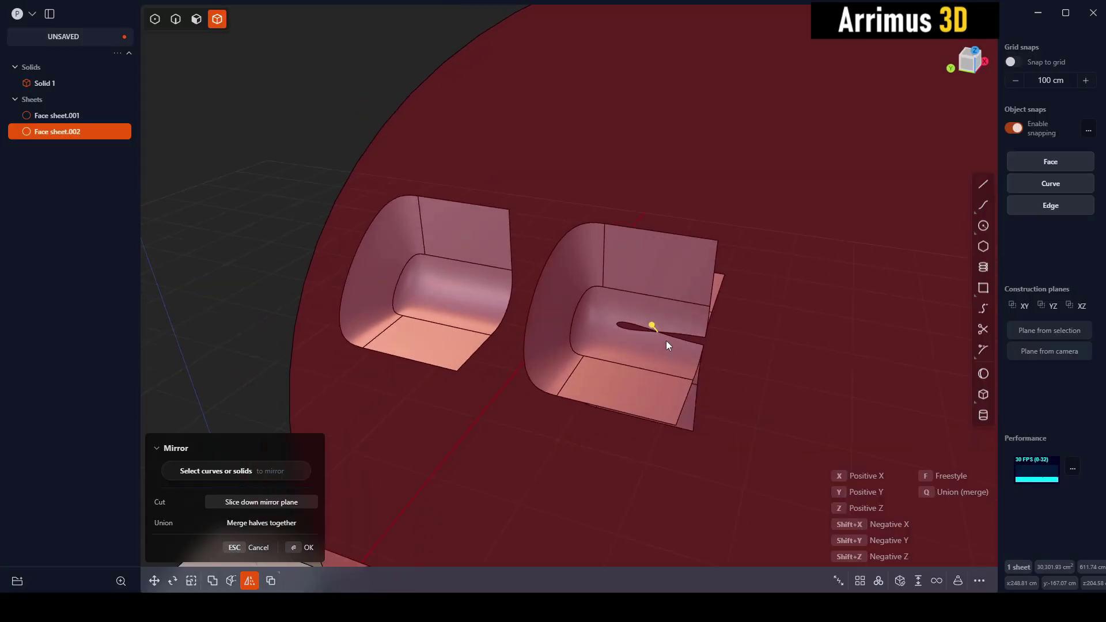
pyautogui.press('Escape')
# Mirror the copied sheet about its open side edge and delete the unmirrored copy, keeping only the mirrored half.
pyautogui.scroll(4, 691, 355)
pyautogui.hotkey('alt', 'shift', 'x')
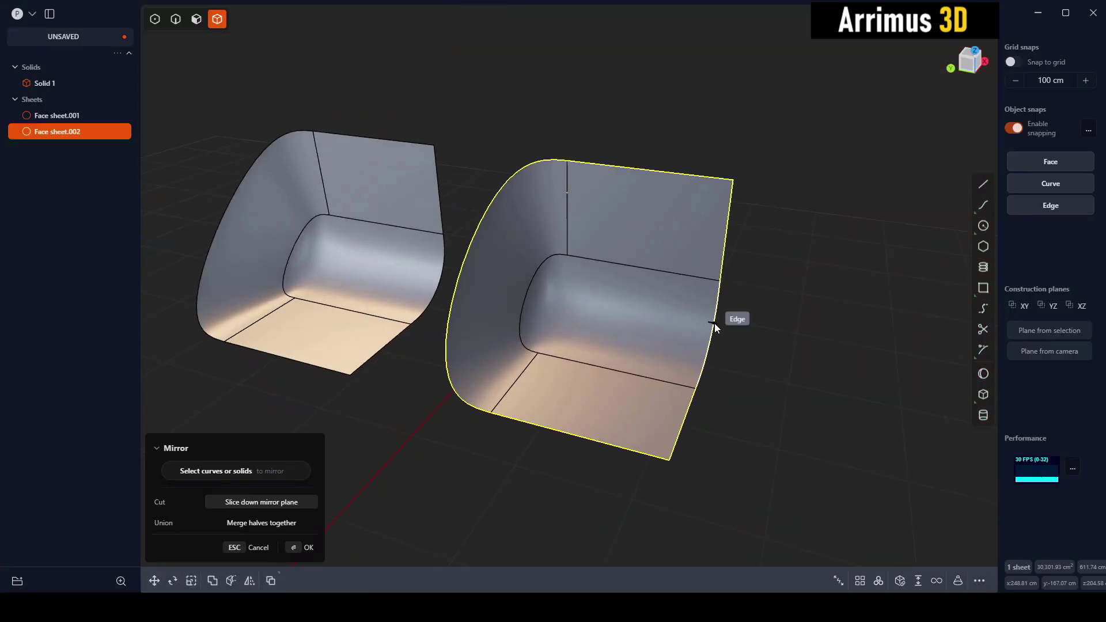
pyautogui.click(714, 323)
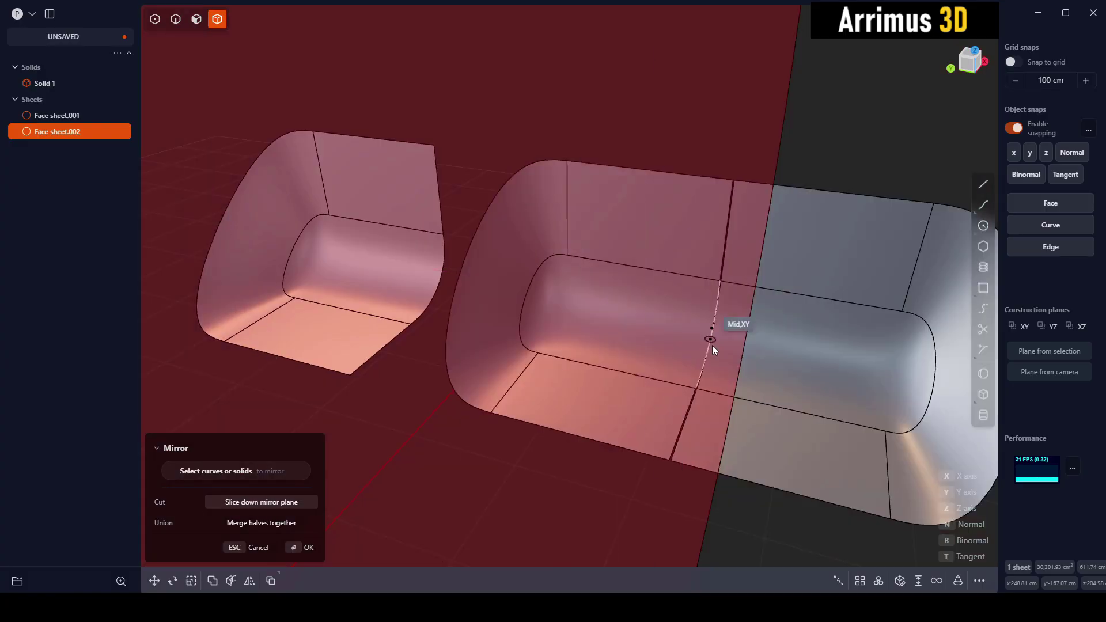
pyautogui.click(712, 344)
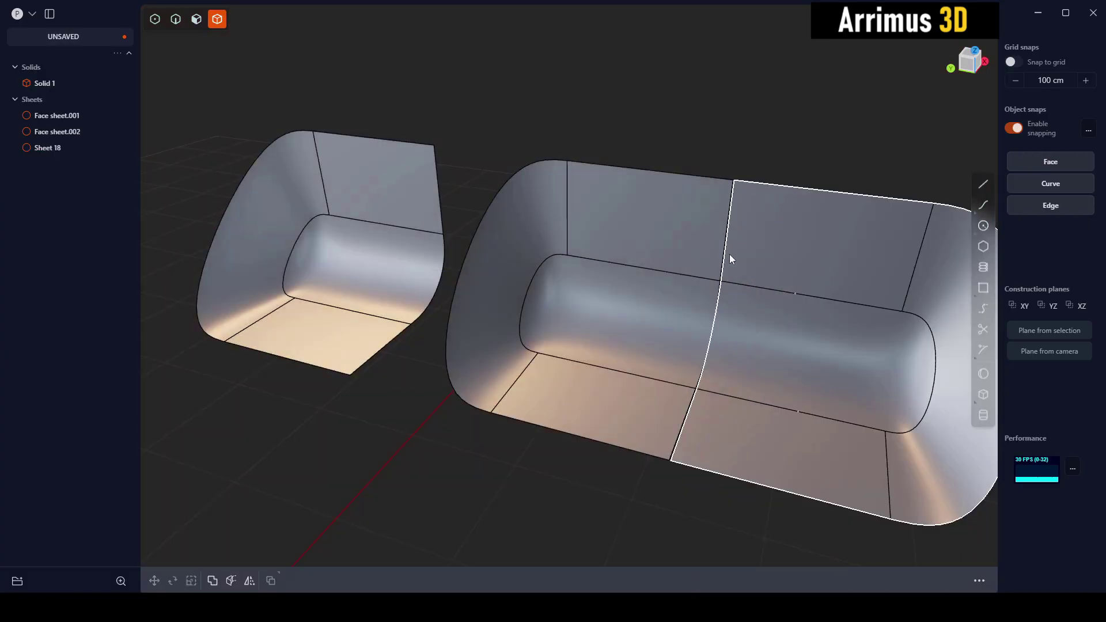
pyautogui.click(664, 240)
pyautogui.press('Delete')
# Move the mirrored sheet upward along the Z axis, well above the original sheet.
pyautogui.click(844, 307)
pyautogui.moveTo(845, 307); pyautogui.dragTo(726, 364, button='middle')
pyautogui.scroll(-4, 800, 300)
pyautogui.press('g')
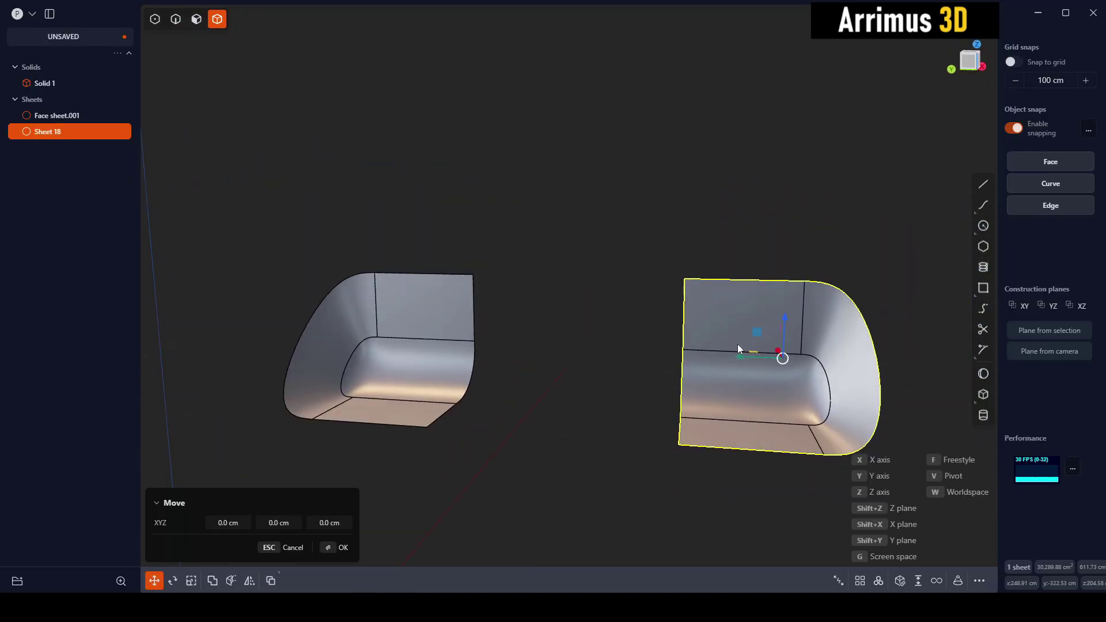
pyautogui.press('z')
pyautogui.click(726, 118)
pyautogui.rightClick(657, 253)
pyautogui.click(621, 327)
# Duplicate the original sheet's flat bottom face and move the copy about -188 cm along the Y axis.
pyautogui.moveTo(621, 329); pyautogui.dragTo(494, 392, button='middle')
pyautogui.press('3')
pyautogui.click(433, 404)
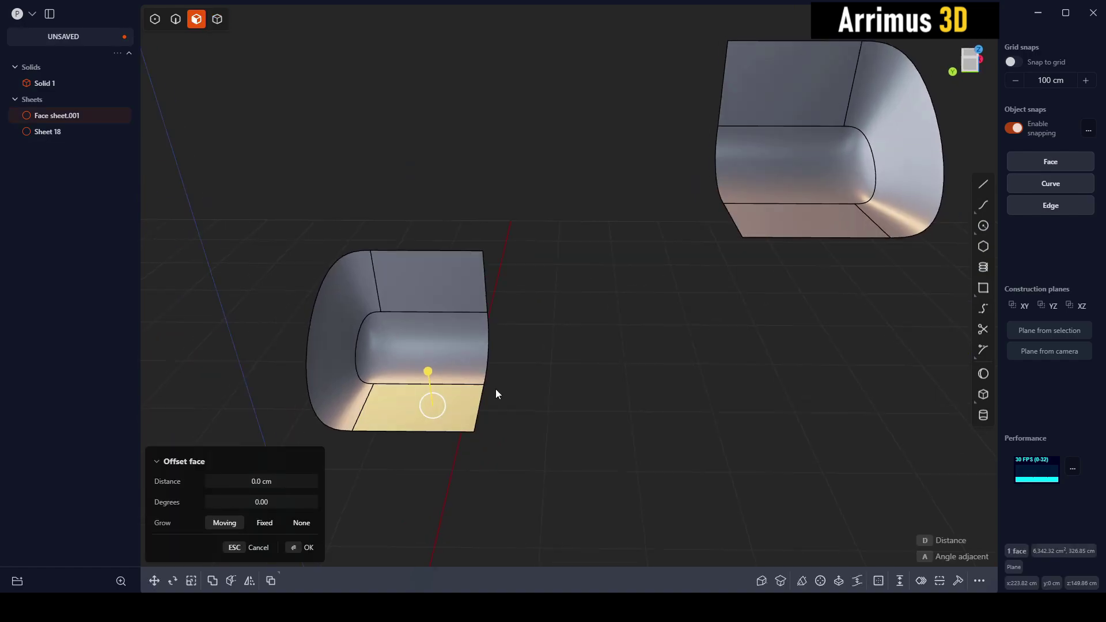
pyautogui.hotkey('shift', 'd')
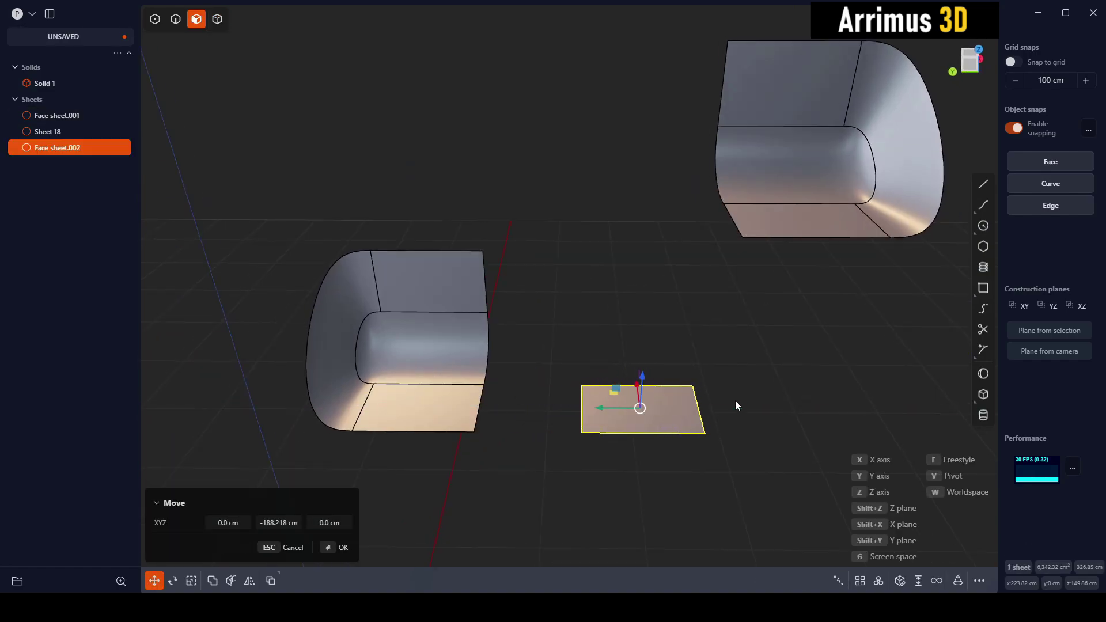
pyautogui.click(735, 400)
# Rotate the duplicated face about 22° around the X axis and move it to about Y -168 cm, Z 212 cm.
pyautogui.moveTo(735, 399); pyautogui.dragTo(720, 350, button='middle')
pyautogui.press('r')
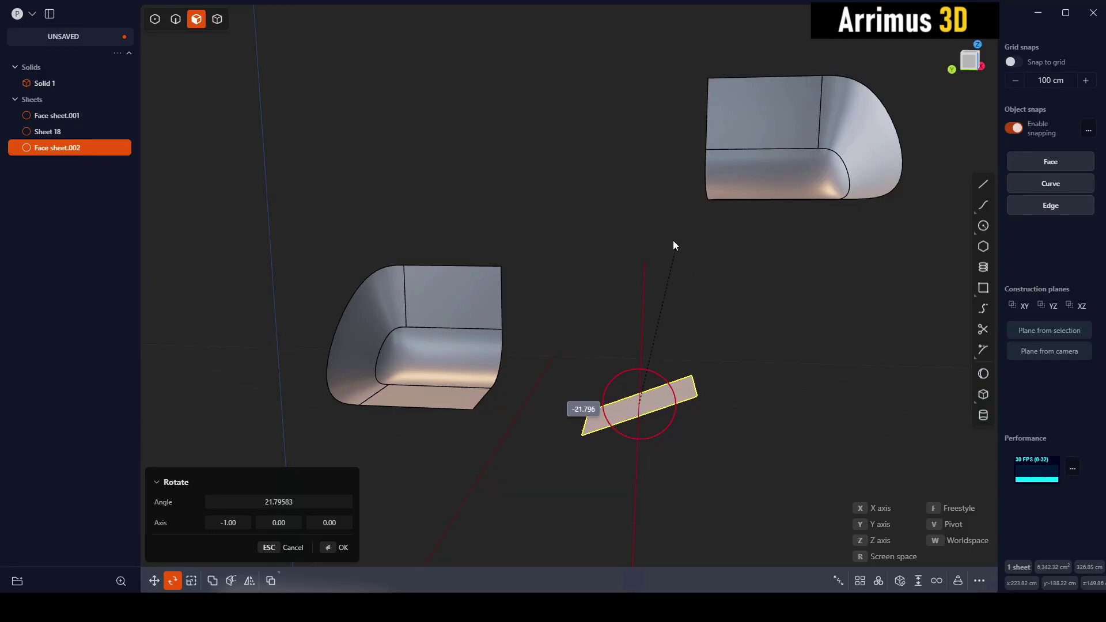
pyautogui.click(662, 233)
pyautogui.press('g')
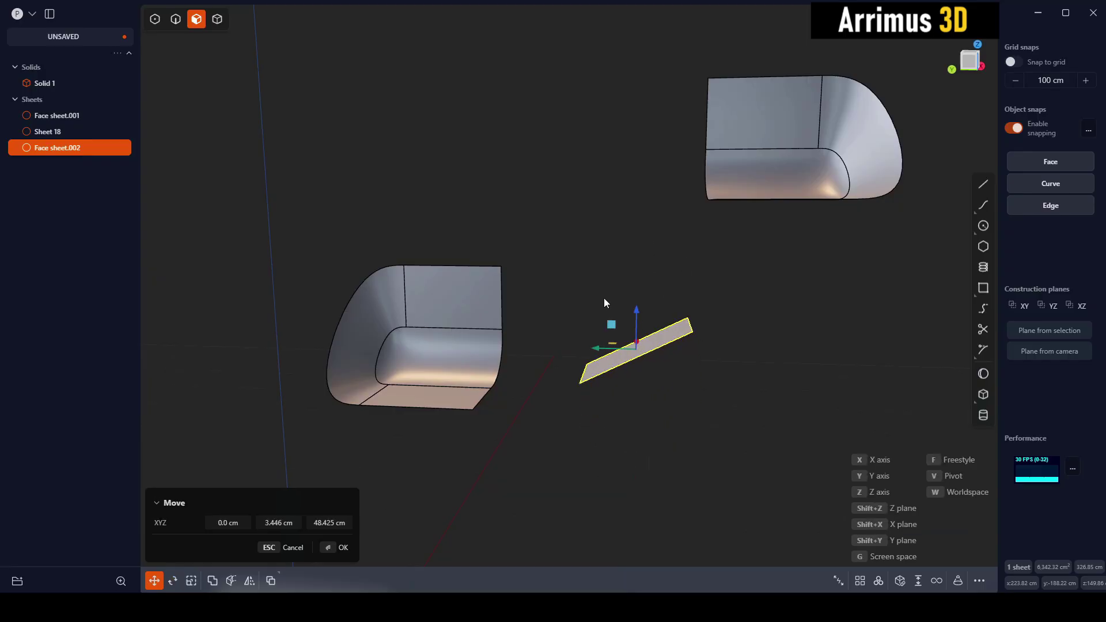
pyautogui.moveTo(589, 306); pyautogui.dragTo(594, 313)
pyautogui.rightClick(662, 288)
# Tilt the duplicated face about 30° further around the X axis so it slopes up toward the mirrored sheet.
pyautogui.scroll(2, 662, 289)
pyautogui.press('r')
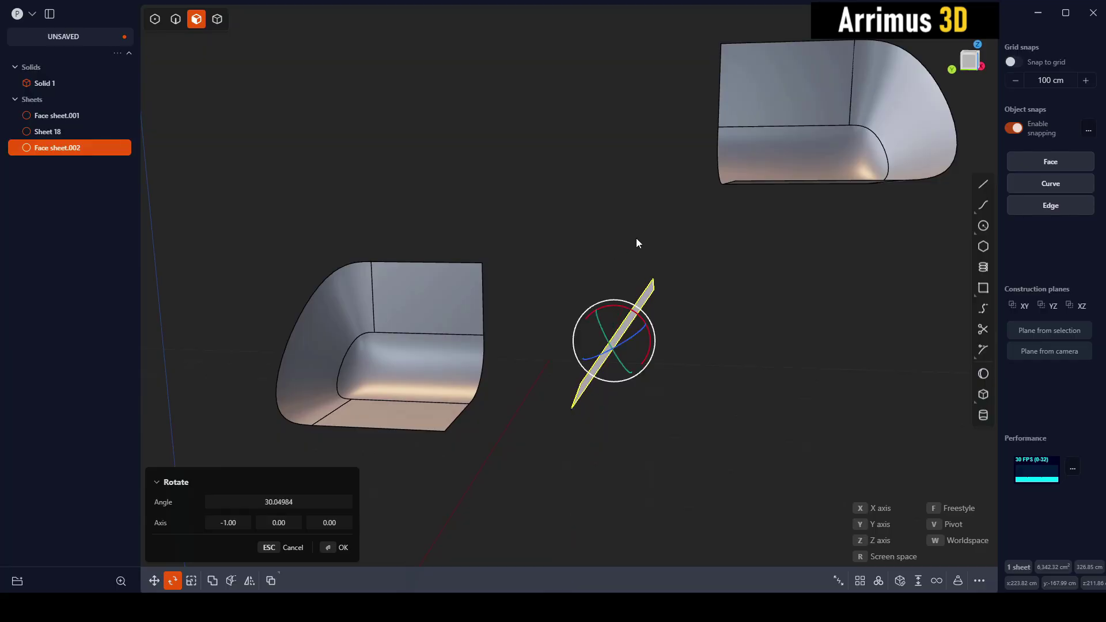
pyautogui.click(640, 258)
# Blend the lower sheet's bottom face edge to the tilted face's nearest edge with a G2 XNurbs surface.
pyautogui.moveTo(639, 259); pyautogui.dragTo(716, 326, button='middle')
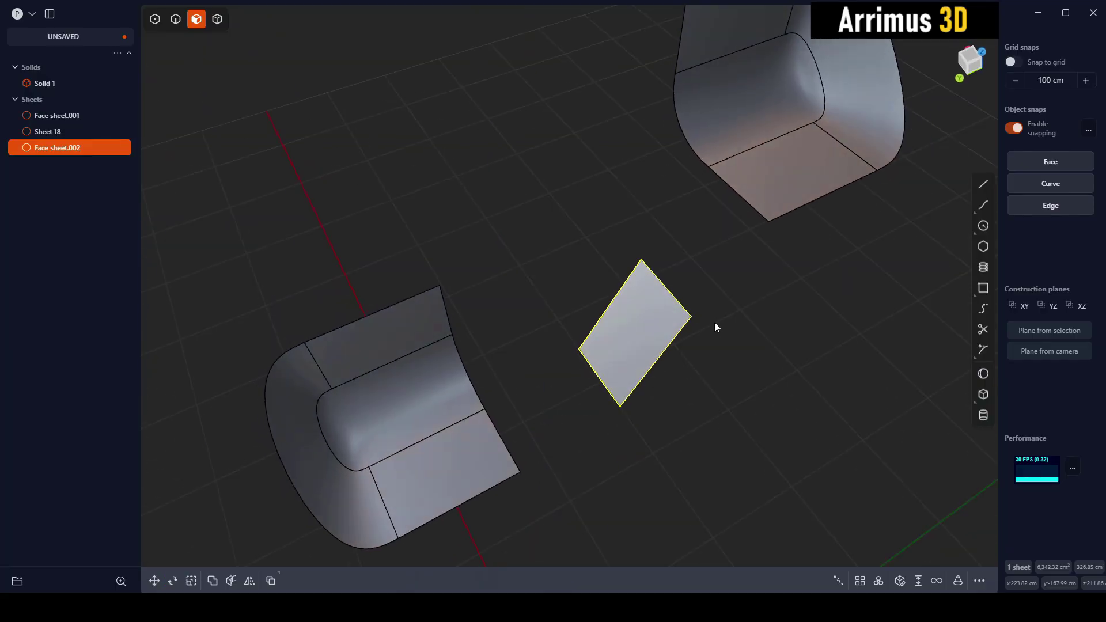
pyautogui.keyDown('shift'); pyautogui.moveTo(718, 272); pyautogui.dragTo(587, 476, button='middle'); pyautogui.keyUp('shift')
pyautogui.scroll(-8, 684, 330)
pyautogui.click(718, 447)
pyautogui.press('2')
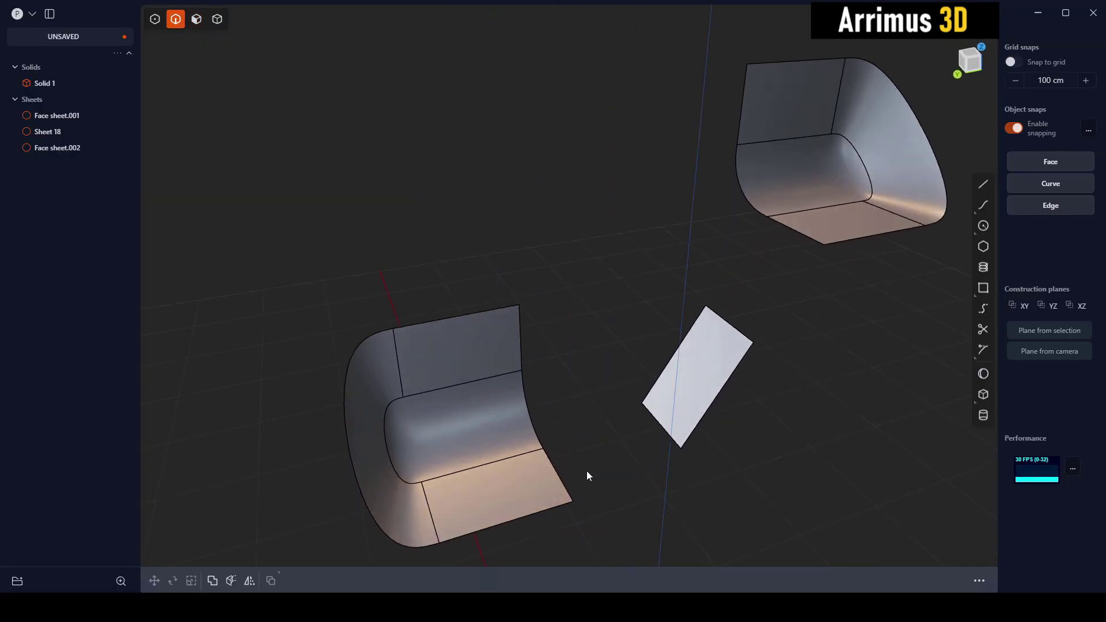
pyautogui.click(556, 478)
pyautogui.click(663, 430)
pyautogui.write('f')
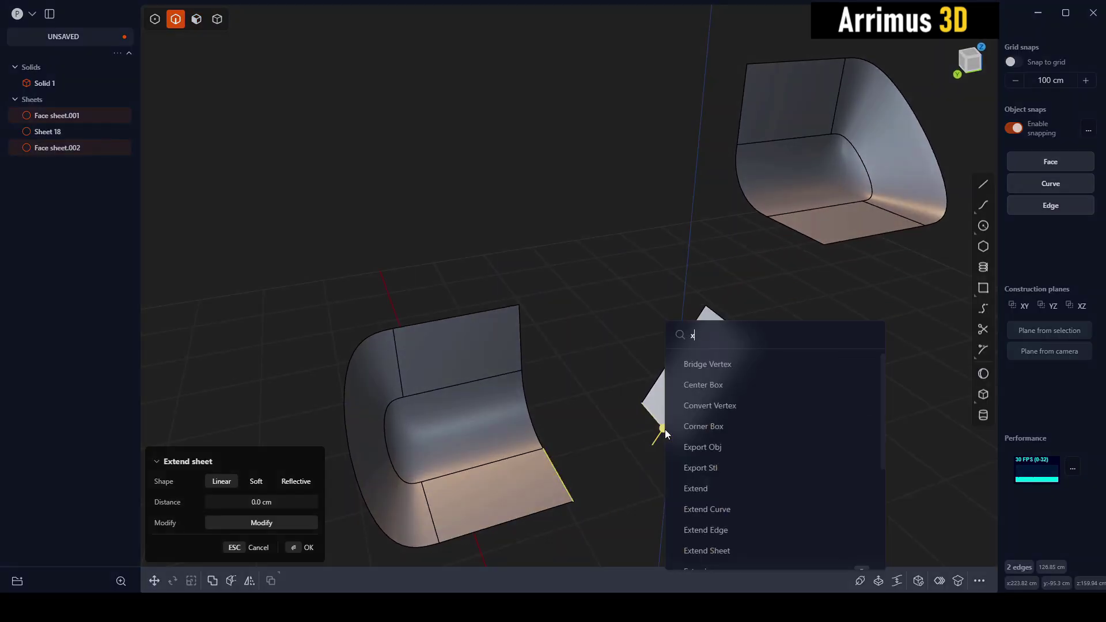
pyautogui.write('xnu')
pyautogui.click(690, 368)
pyautogui.scroll(3, 687, 372)
pyautogui.click(261, 413)
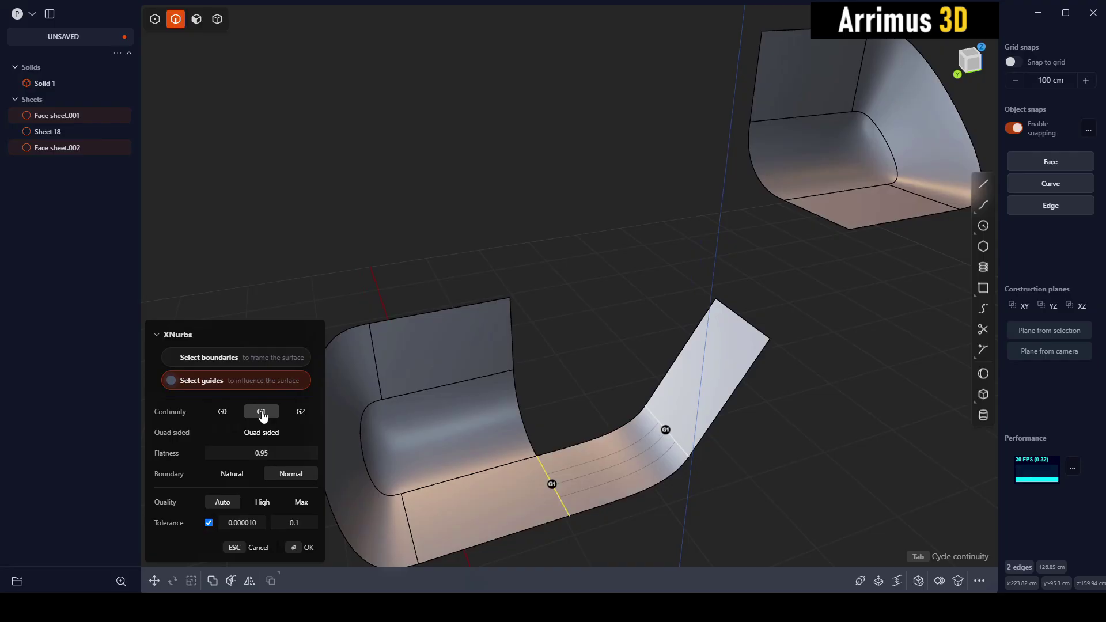
pyautogui.click(299, 412)
pyautogui.press('Return')
# Start an XNurbs surface from the tilted face's long inner edge, the new blend's inner edge and the lower sheet's open side edges.
pyautogui.moveTo(541, 330); pyautogui.dragTo(671, 378, button='middle')
pyautogui.click(669, 378)
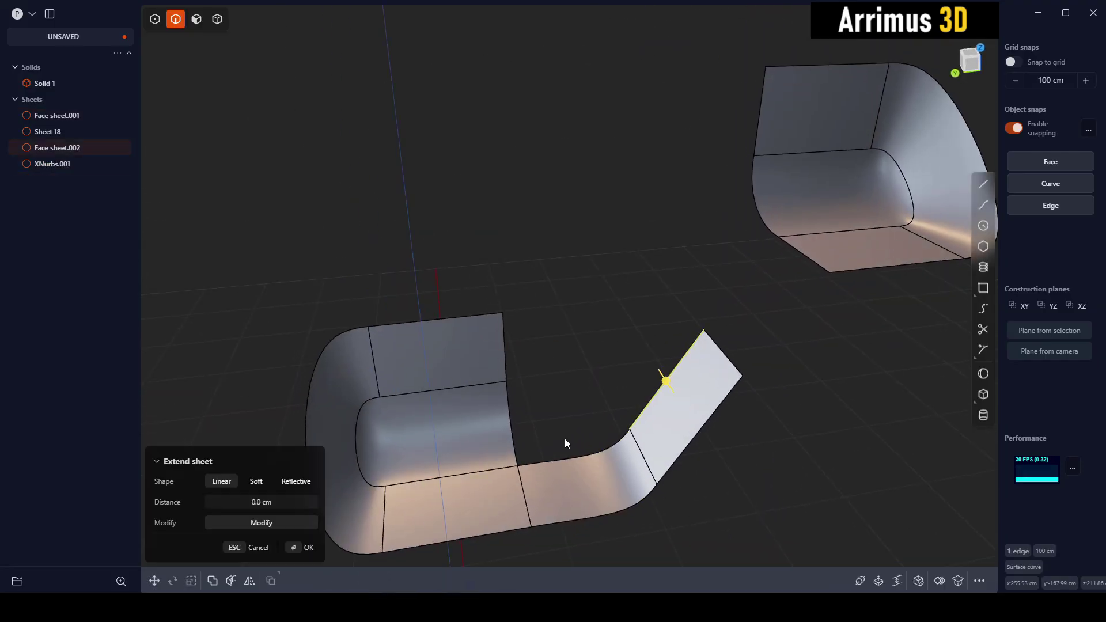
pyautogui.keyDown('shift'); pyautogui.click(571, 458); pyautogui.keyUp('shift')
pyautogui.keyDown('shift'); pyautogui.click(508, 411); pyautogui.keyUp('shift')
pyautogui.keyDown('shift'); pyautogui.click(505, 366); pyautogui.keyUp('shift')
pyautogui.write('fxn')
pyautogui.click(557, 365)
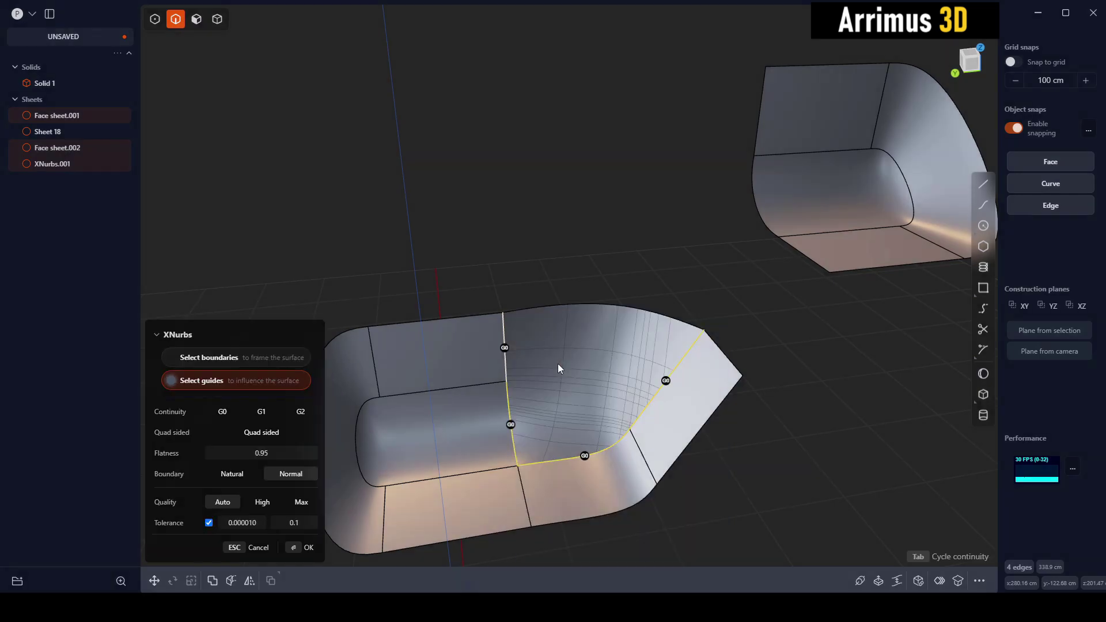
# Set the side wall XNurbs surface to G1 continuity on all its edges and accept it.
pyautogui.scroll(1, 558, 368)
pyautogui.moveTo(557, 368); pyautogui.dragTo(543, 386, button='middle')
pyautogui.click(273, 428)
pyautogui.click(275, 426)
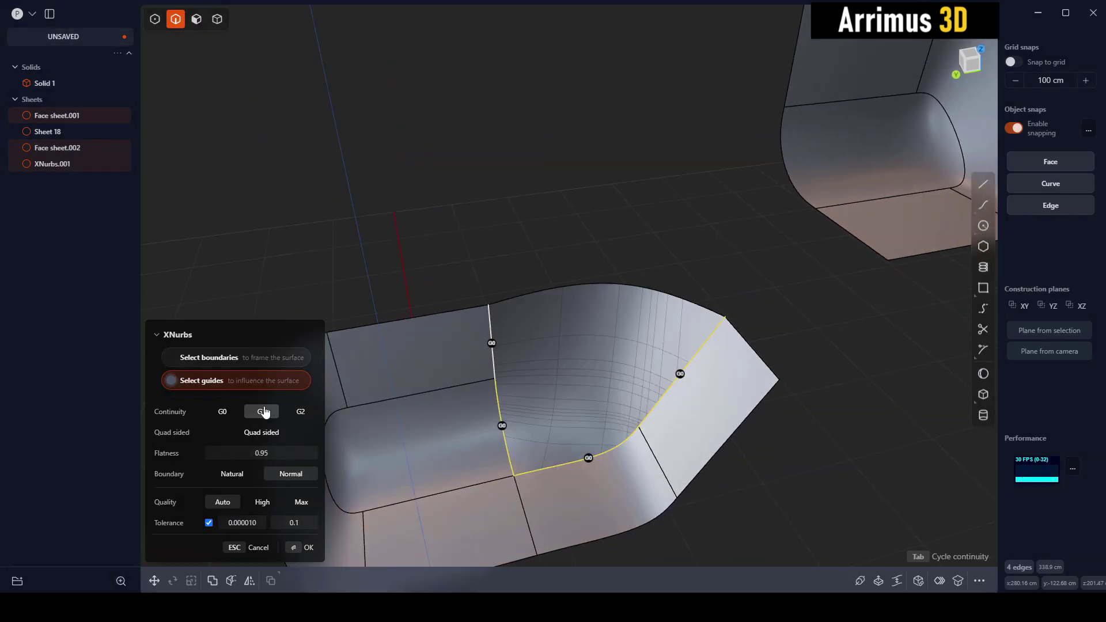
pyautogui.click(261, 411)
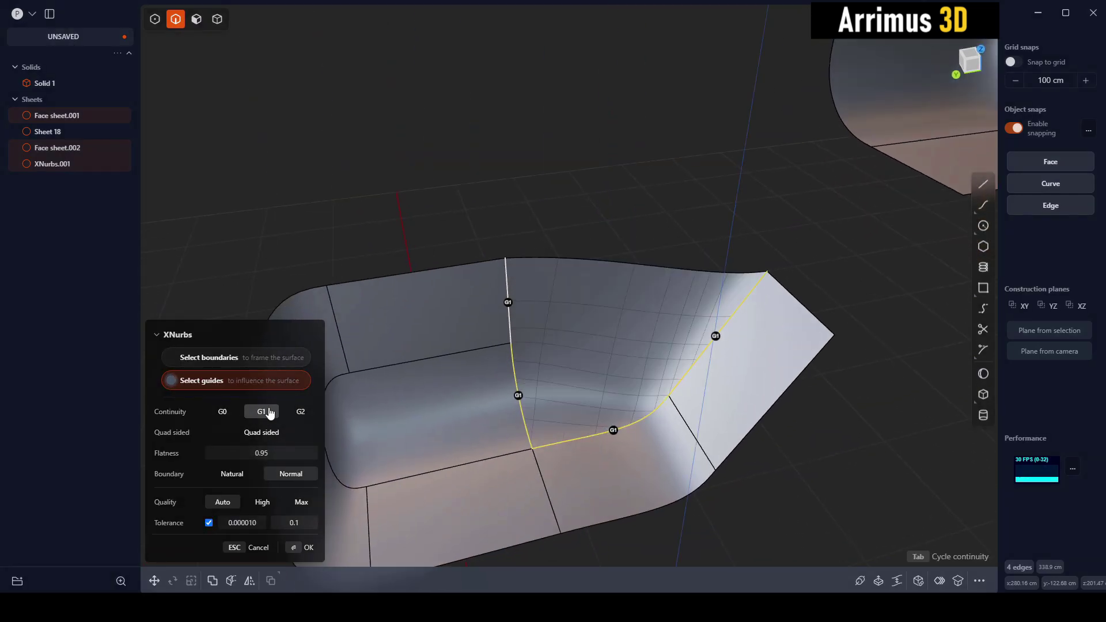
pyautogui.moveTo(508, 427); pyautogui.dragTo(673, 392, button='middle')
pyautogui.press('Return')
# Start an XNurbs surface between the upper edges of the side wall and tilted face and the upper sheet's open side edges.
pyautogui.click(712, 362)
pyautogui.click(709, 364)
pyautogui.keyDown('shift'); pyautogui.click(653, 344); pyautogui.keyUp('shift')
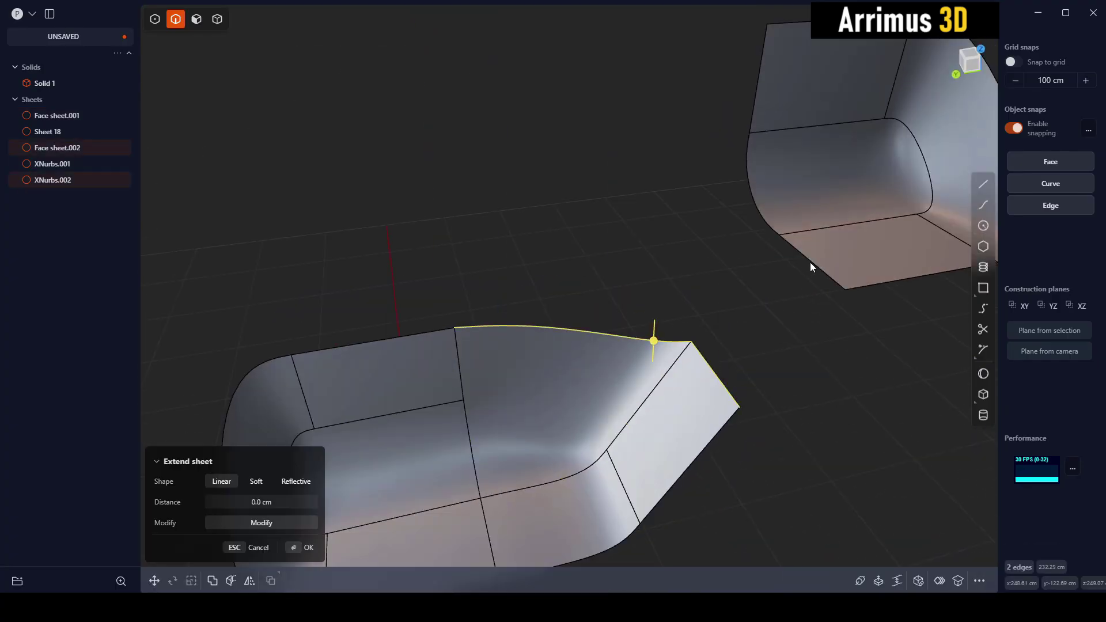
pyautogui.keyDown('shift'); pyautogui.click(809, 262); pyautogui.keyUp('shift')
pyautogui.keyDown('shift'); pyautogui.click(752, 195); pyautogui.keyUp('shift')
pyautogui.keyDown('shift'); pyautogui.click(753, 123); pyautogui.keyUp('shift')
pyautogui.write('fxn')
pyautogui.click(791, 171)
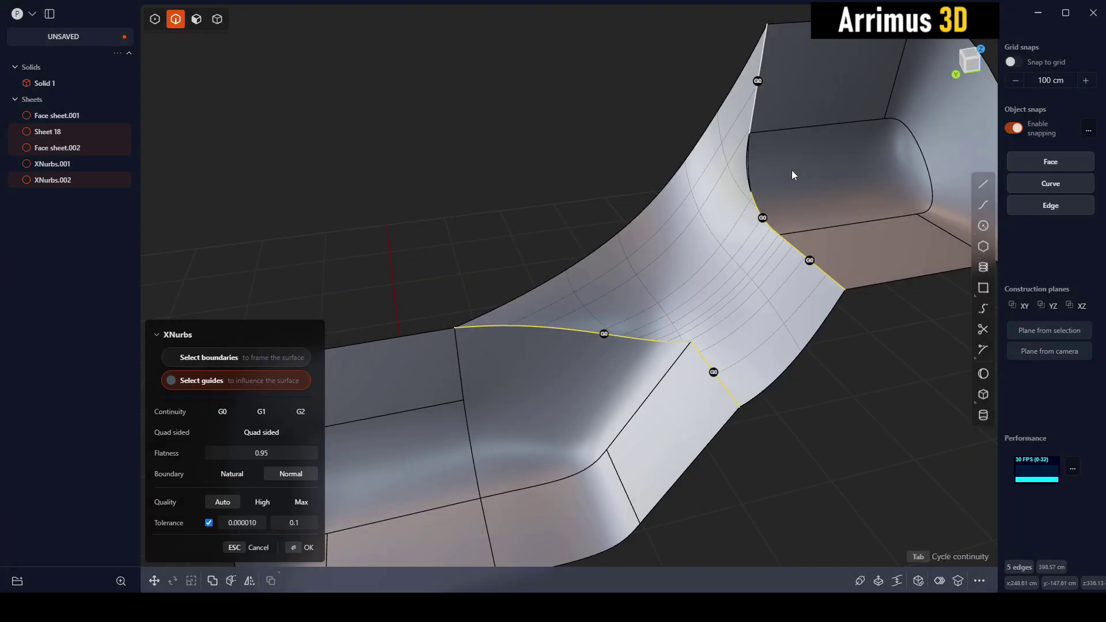
# Give the connecting XNurbs surface G2 continuity, Natural boundary and Max quality, leaving Quad sided off, and accept it.
pyautogui.click(266, 409)
pyautogui.click(290, 415)
pyautogui.click(278, 438)
pyautogui.click(278, 438)
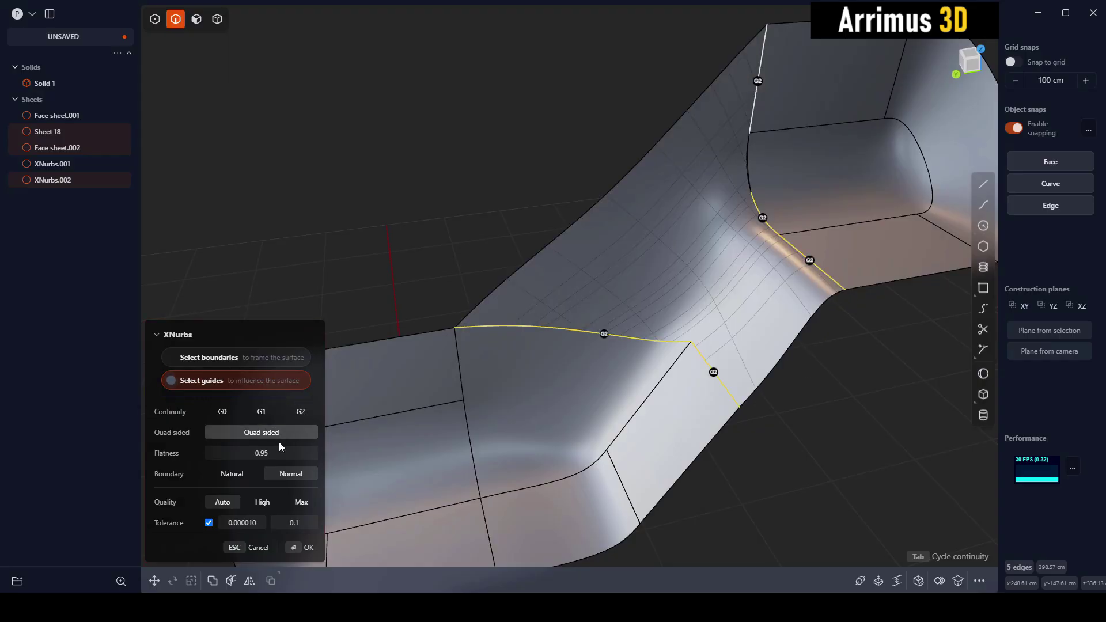
pyautogui.click(232, 473)
pyautogui.click(292, 433)
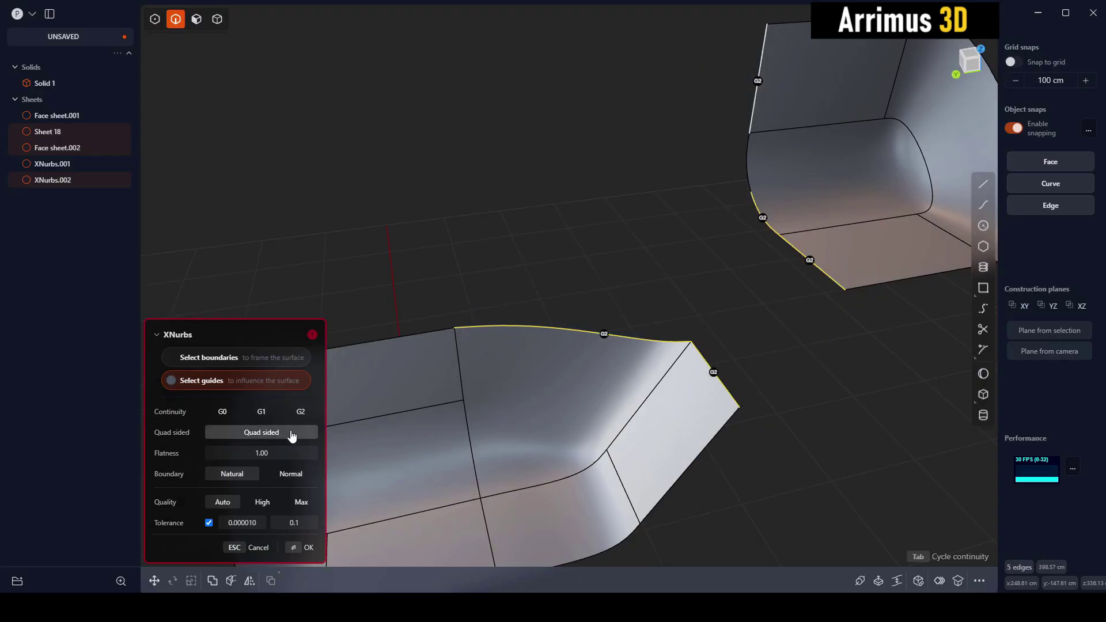
pyautogui.click(293, 433)
pyautogui.click(301, 501)
pyautogui.press('Return')
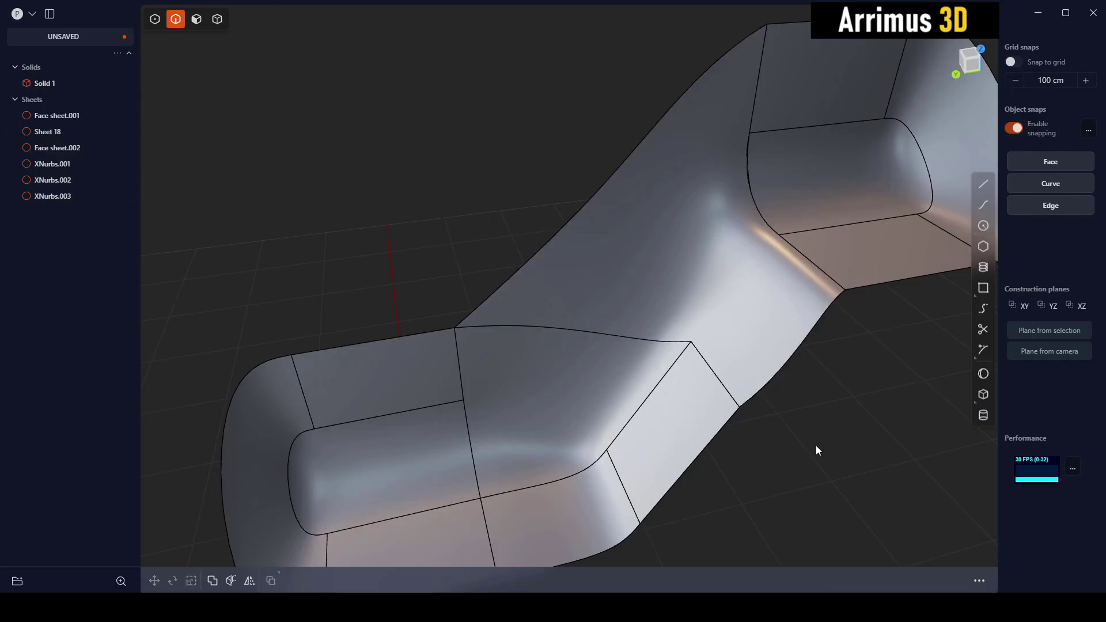
# Select all the sheets as whole bodies, join them into one sheet and hide the edge lines to inspect the shading.
pyautogui.press('4')
pyautogui.scroll(-2, 816, 446)
pyautogui.moveTo(866, 145); pyautogui.dragTo(394, 497)
pyautogui.press('j')
pyautogui.click(727, 455)
pyautogui.hotkey('shift', 'z')
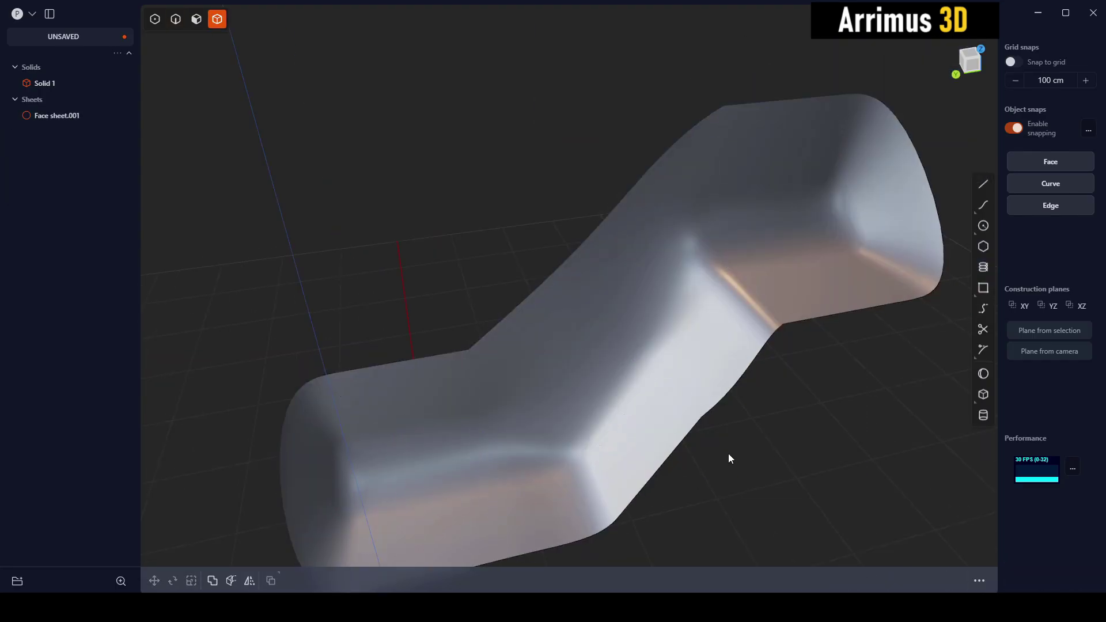
pyautogui.moveTo(728, 454)
pyautogui.mouseDown(button='middle')
pyautogui.moveTo(770, 306)
pyautogui.moveTo(737, 344)
pyautogui.moveTo(687, 353)
pyautogui.mouseUp(button='middle')
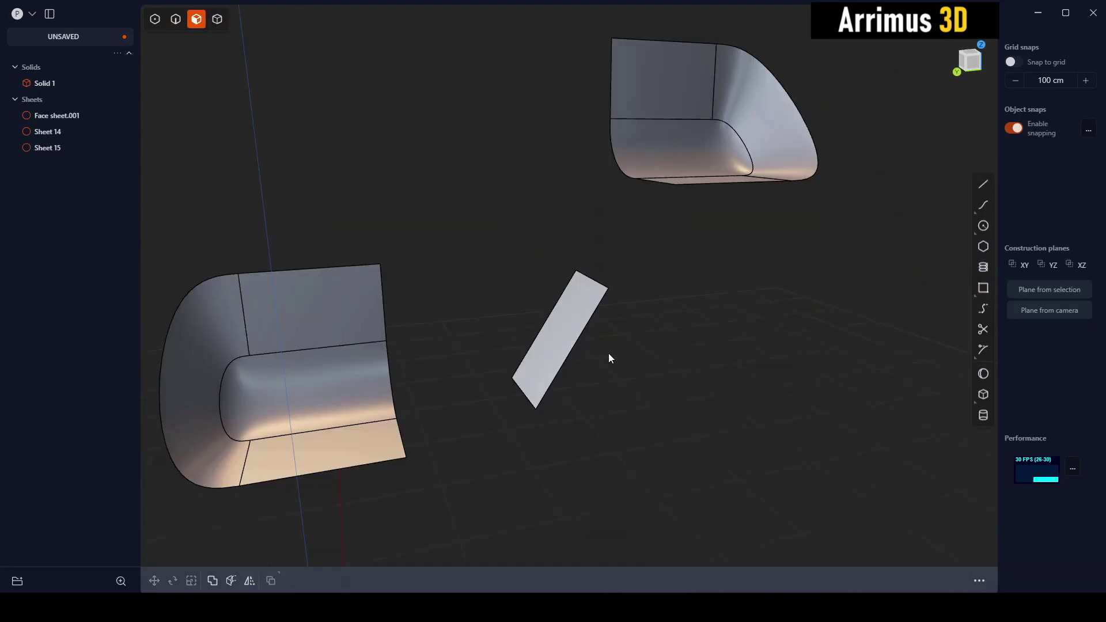
# Move the tilted flat sheet lower in the gap between the two separate corner sheets.
pyautogui.moveTo(608, 353); pyautogui.dragTo(541, 373, button='middle')
pyautogui.press('4')
pyautogui.click(572, 324)
pyautogui.press('g')
pyautogui.click(621, 425)
pyautogui.click(508, 395)
# Try to fill the whole gap with a single XNurbs surface from the facing edges of the tilted sheet and both corner sheets.
pyautogui.press('2')
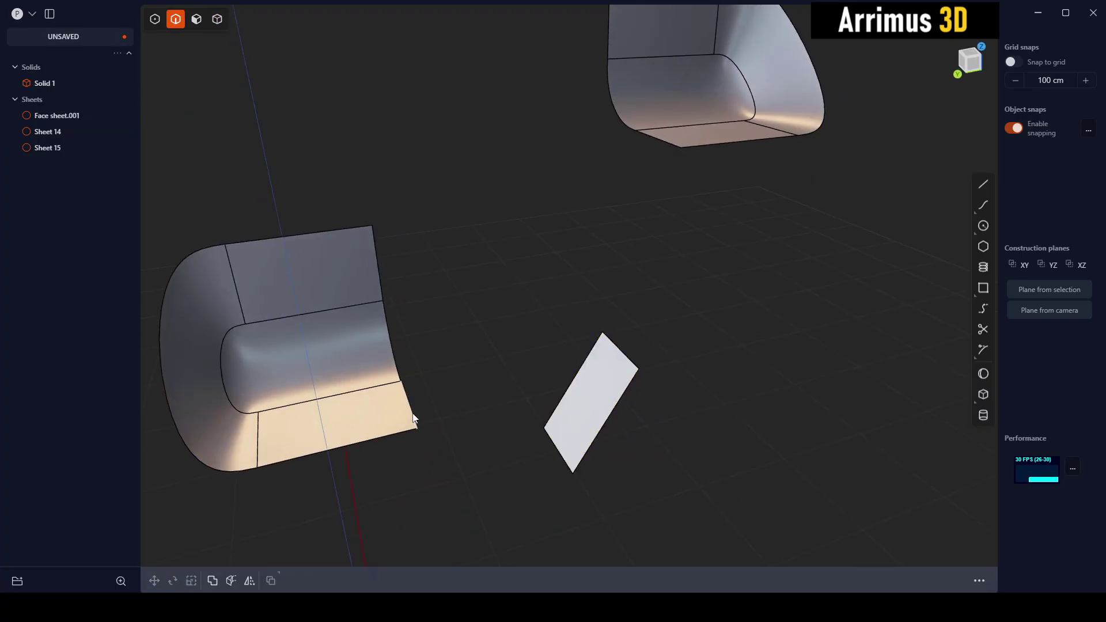
pyautogui.click(413, 417)
pyautogui.hotkey('shift', 'e')
pyautogui.keyDown('shift'); pyautogui.click(550, 444); pyautogui.keyUp('shift')
pyautogui.keyDown('shift'); pyautogui.click(618, 357); pyautogui.keyUp('shift')
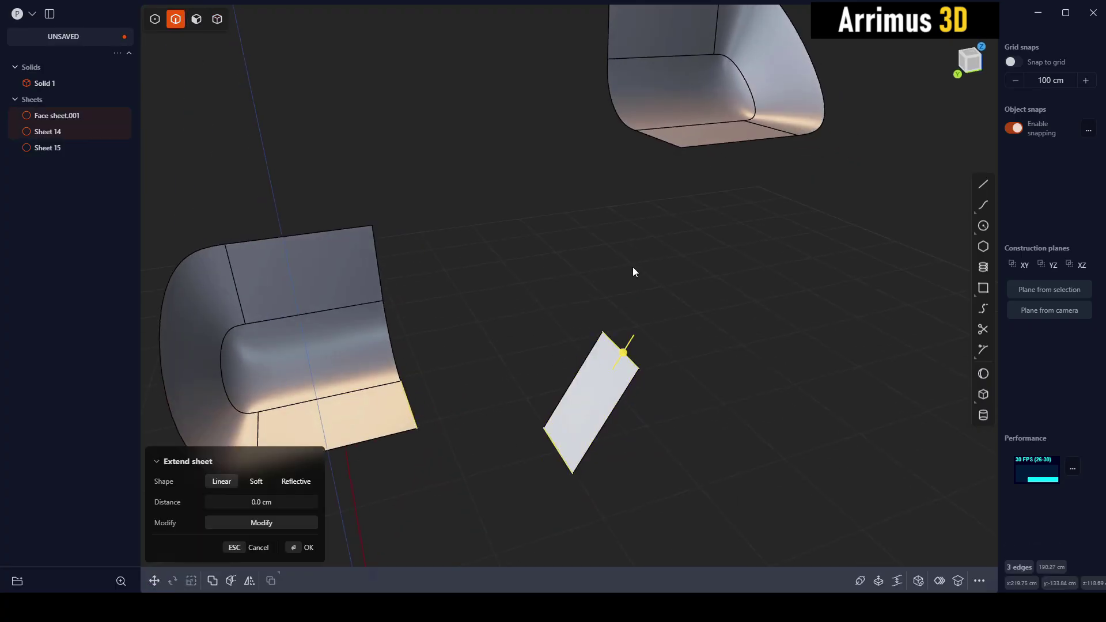
pyautogui.keyDown('shift'); pyautogui.click(655, 144); pyautogui.keyUp('shift')
pyautogui.keyDown('shift'); pyautogui.click(623, 109); pyautogui.keyUp('shift')
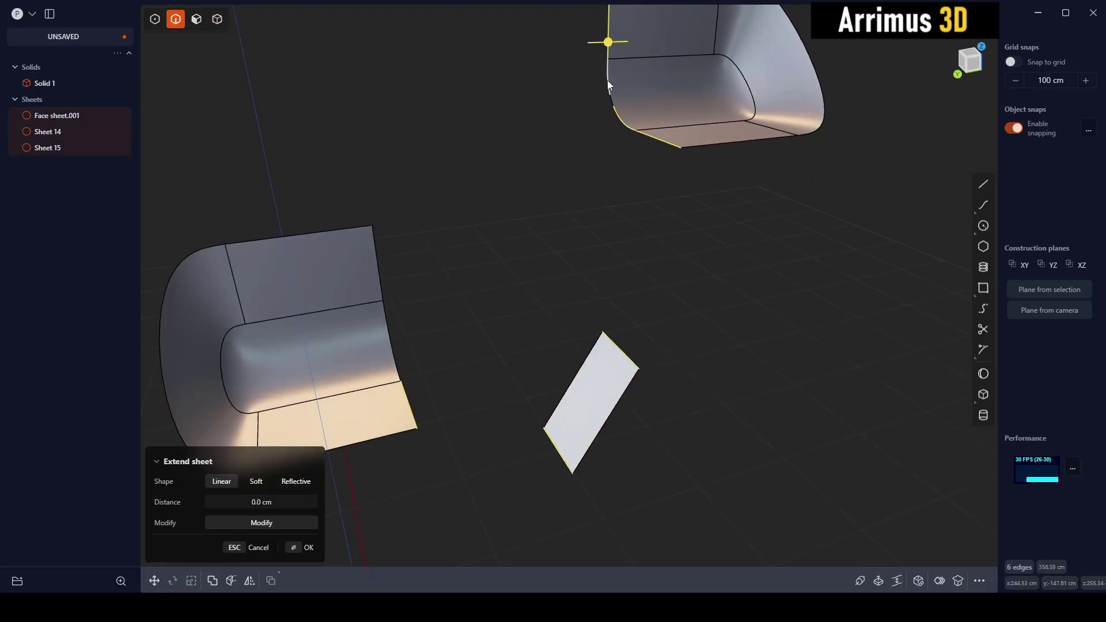
pyautogui.keyDown('shift'); pyautogui.click(383, 287); pyautogui.keyUp('shift')
pyautogui.write('fxn')
pyautogui.press('Return')
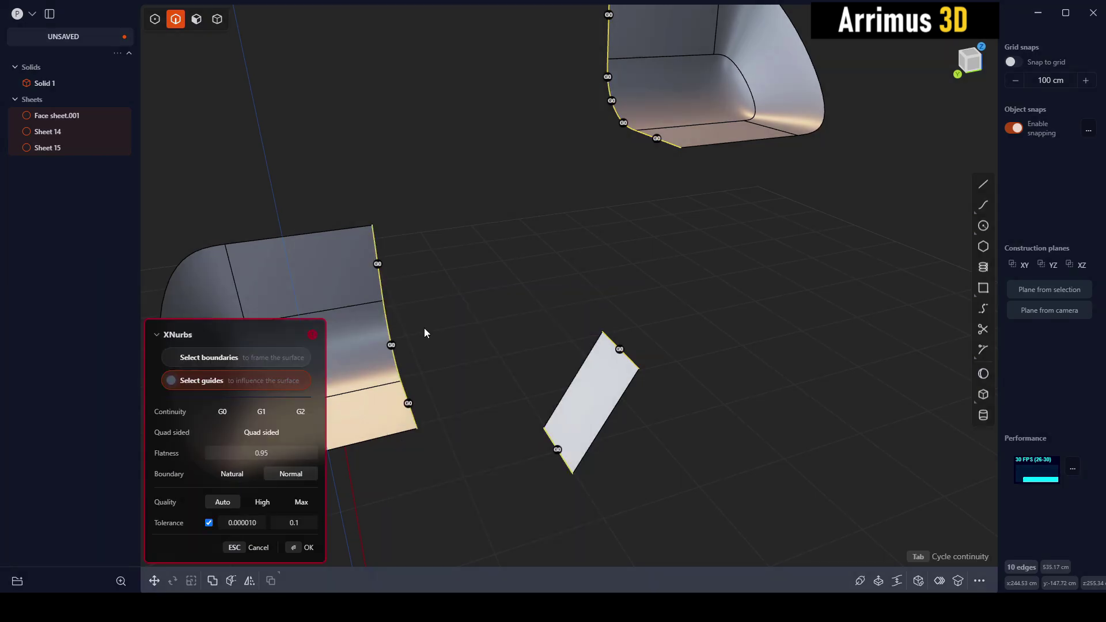
pyautogui.keyDown('shift'); pyautogui.moveTo(424, 327); pyautogui.dragTo(531, 382, button='middle'); pyautogui.keyUp('shift')
pyautogui.click(245, 377)
pyautogui.press('Escape')
# Bridge the lower corner sheet's bottom face to the tilted sheet's lower edge with a G2 XNurbs surface.
pyautogui.click(599, 396)
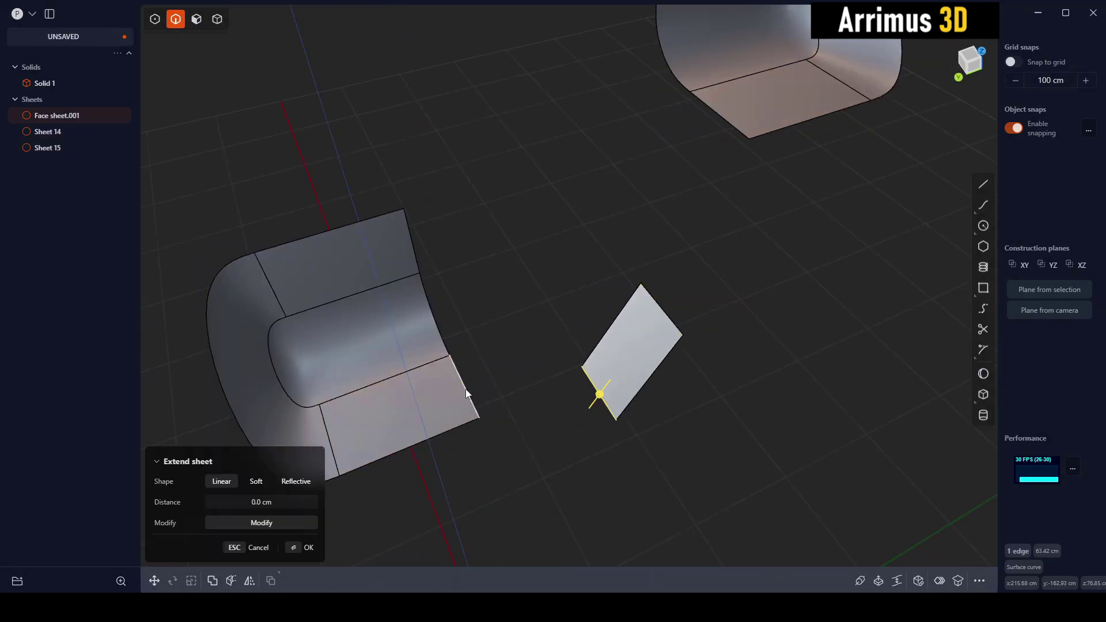
pyautogui.keyDown('shift'); pyautogui.click(467, 394); pyautogui.keyUp('shift')
pyautogui.write('fxn')
pyautogui.press('Return')
pyautogui.click(297, 411)
pyautogui.click(271, 435)
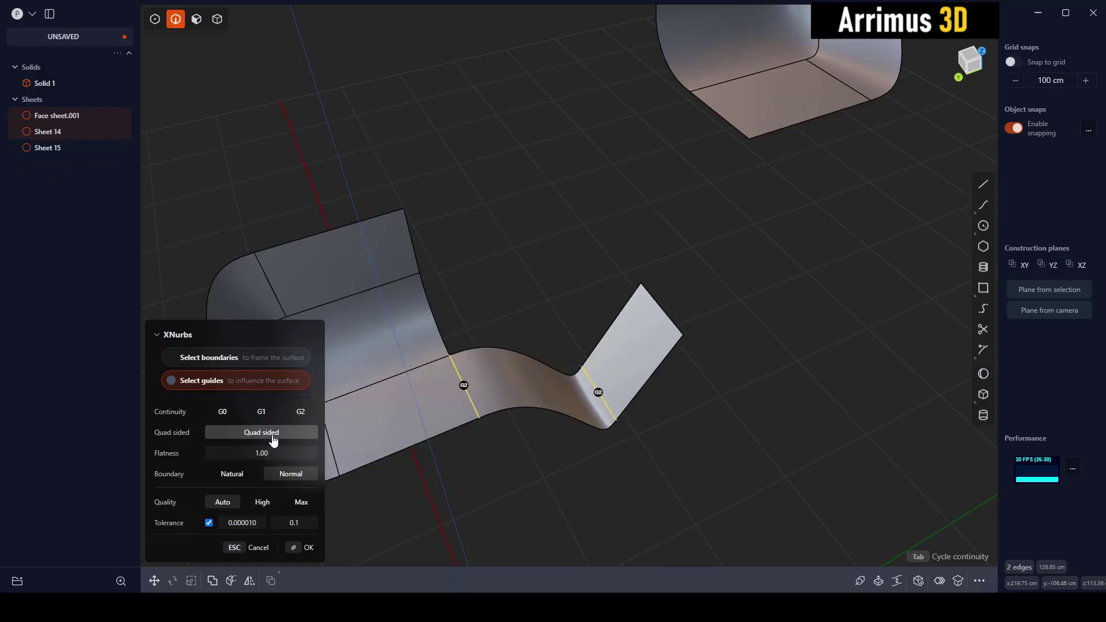
pyautogui.press('Return')
# Bridge the tilted sheet's upper edge to the upper corner sheet's bottom face with a smoothly curved XNurbs surface.
pyautogui.keyDown('shift'); pyautogui.moveTo(639, 296); pyautogui.dragTo(637, 359, button='middle'); pyautogui.keyUp('shift')
pyautogui.click(653, 358)
pyautogui.click(715, 182)
pyautogui.press('space')
pyautogui.write('x')
pyautogui.press('Return')
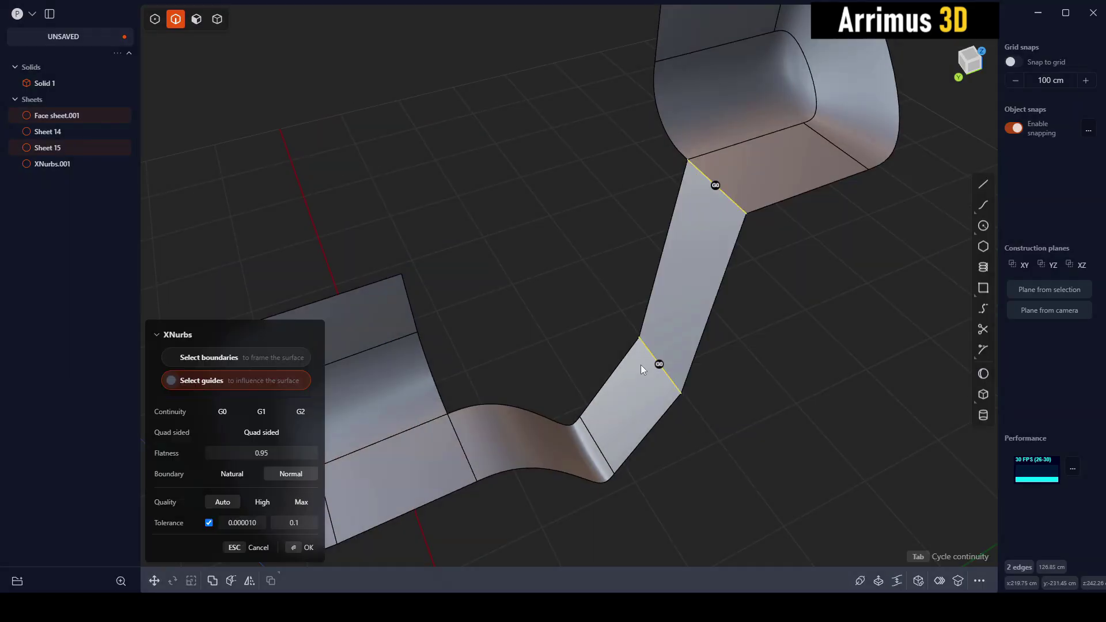
pyautogui.press('Return')
# Select the open side edges of the back and fillet faces on both the lower and upper corner sheets.
pyautogui.moveTo(562, 285); pyautogui.dragTo(421, 370, button='middle')
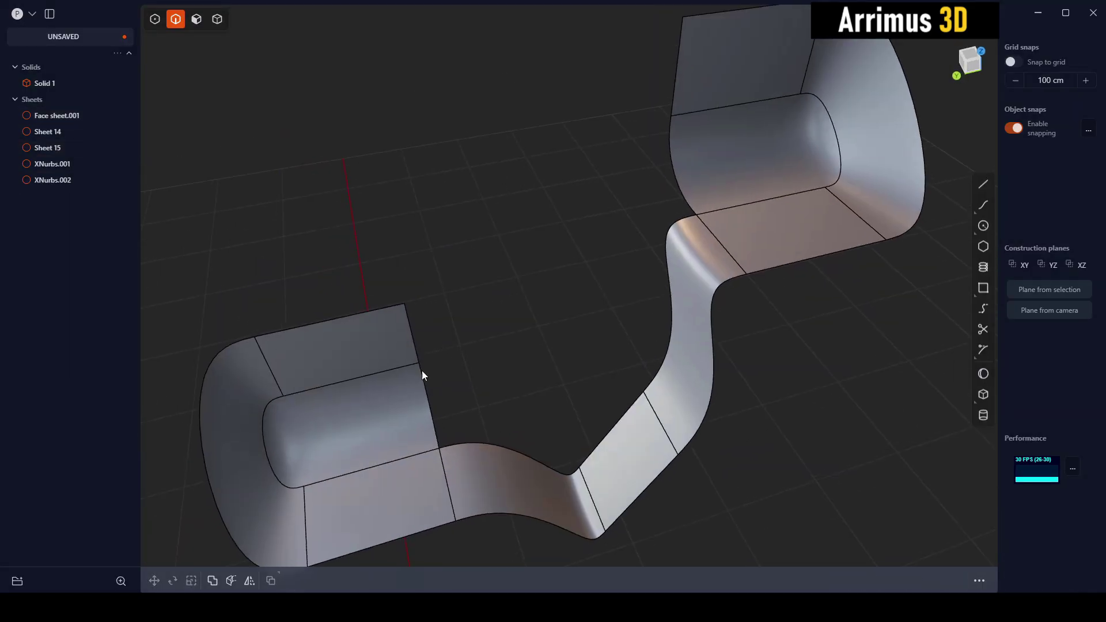
pyautogui.click(422, 370)
pyautogui.click(676, 97)
pyautogui.moveTo(677, 96); pyautogui.dragTo(625, 221, button='middle')
pyautogui.moveTo(639, 89); pyautogui.dragTo(688, 323)
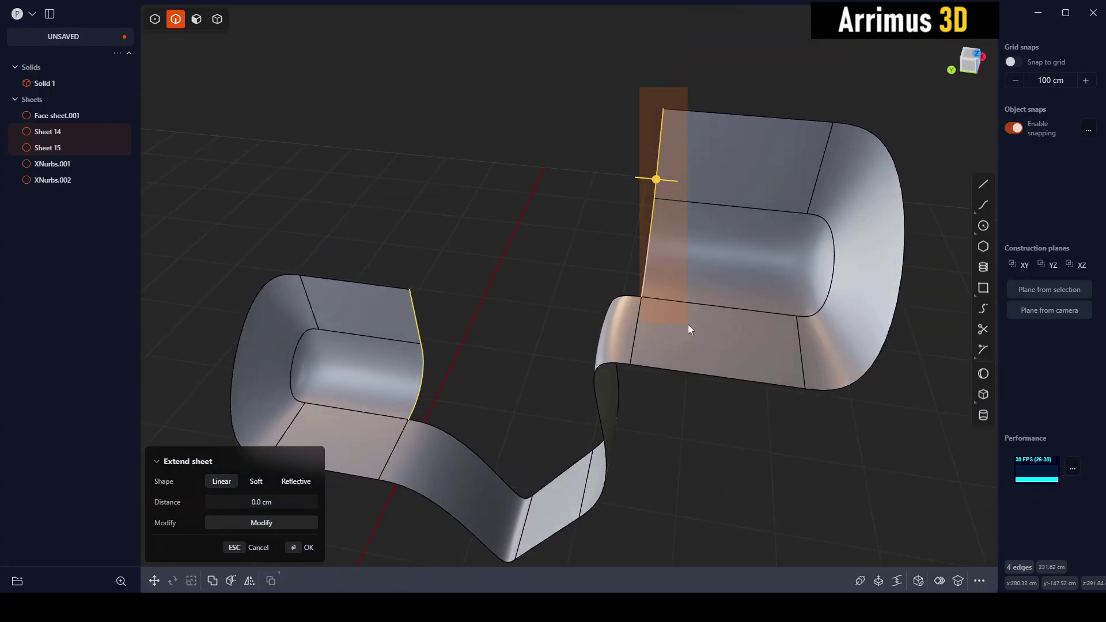
pyautogui.moveTo(688, 324); pyautogui.dragTo(589, 281, button='middle')
pyautogui.write('fxn')
pyautogui.click(647, 321)
pyautogui.moveTo(648, 320); pyautogui.dragTo(605, 335, button='middle')
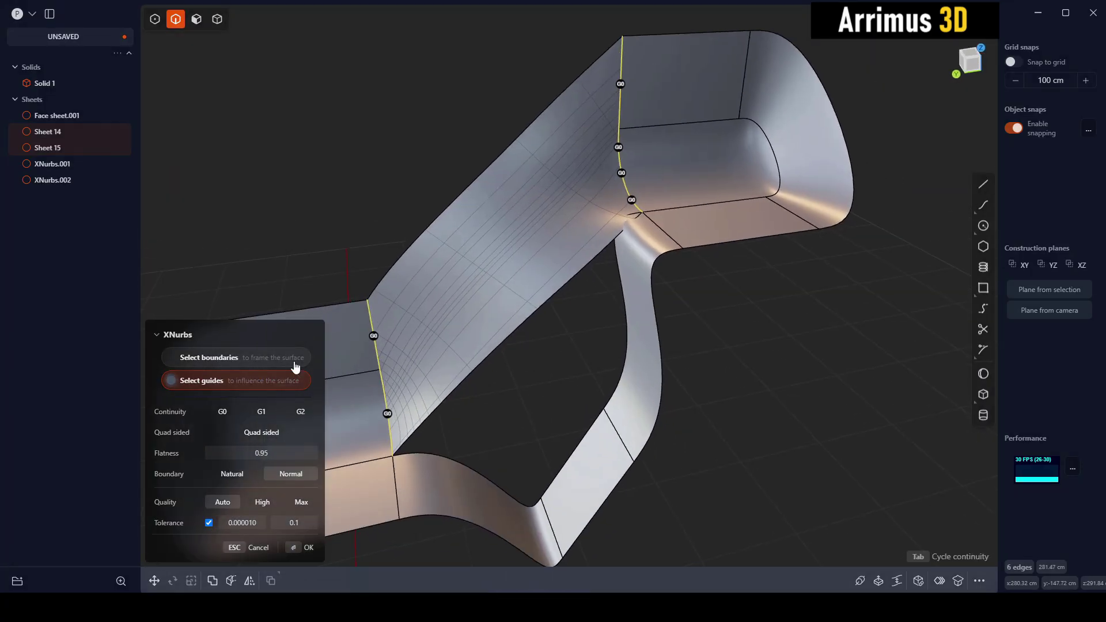
pyautogui.click(294, 362)
pyautogui.click(618, 280)
pyautogui.press('Escape')
# Start an XNurbs surface from the selected side edges and add the tilted strip's inner edges as boundaries to frame the whole gap.
pyautogui.write('fxn')
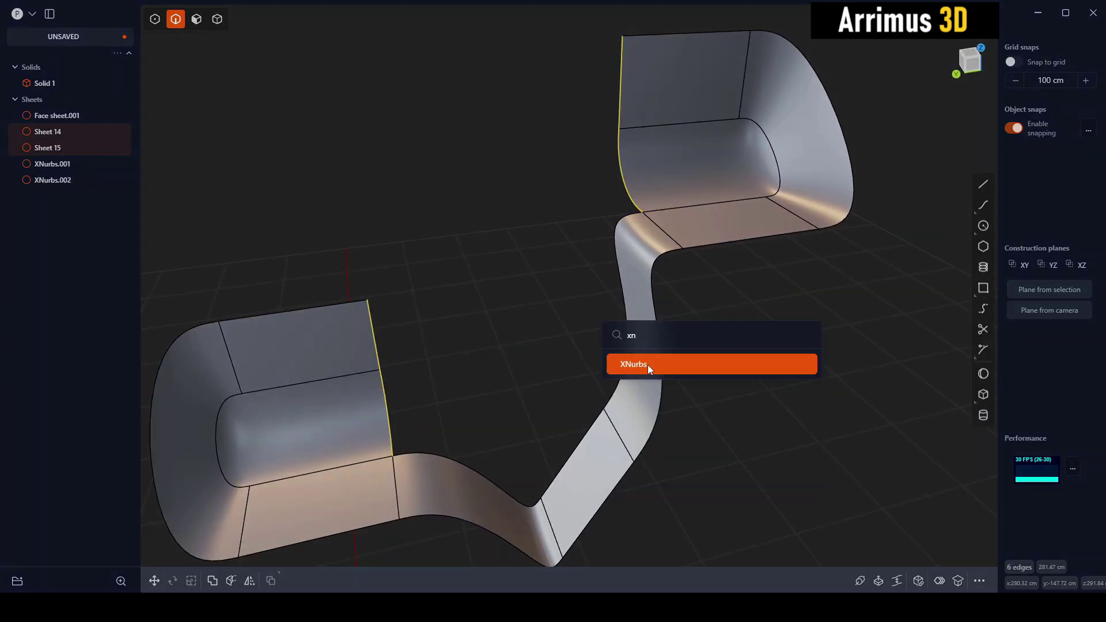
pyautogui.click(648, 365)
pyautogui.click(230, 356)
pyautogui.click(621, 286)
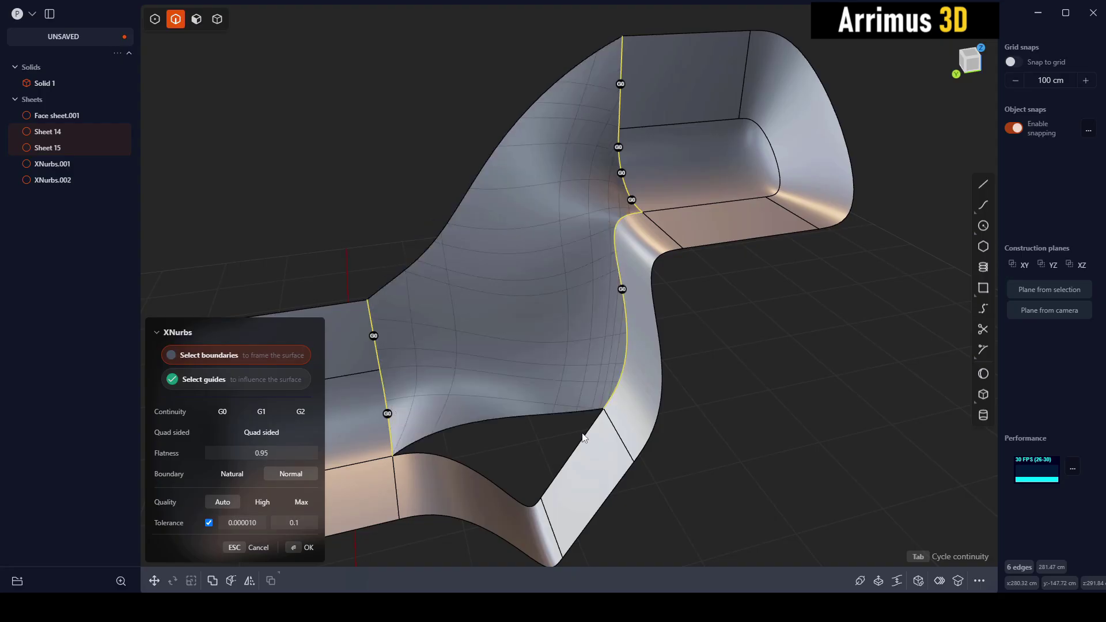
pyautogui.click(560, 471)
pyautogui.click(515, 497)
# Set the gap-filling XNurbs surface's continuity to G1 on all boundaries and create it.
pyautogui.moveTo(515, 496); pyautogui.dragTo(463, 422, button='middle')
pyautogui.click(274, 432)
pyautogui.click(274, 432)
pyautogui.click(263, 413)
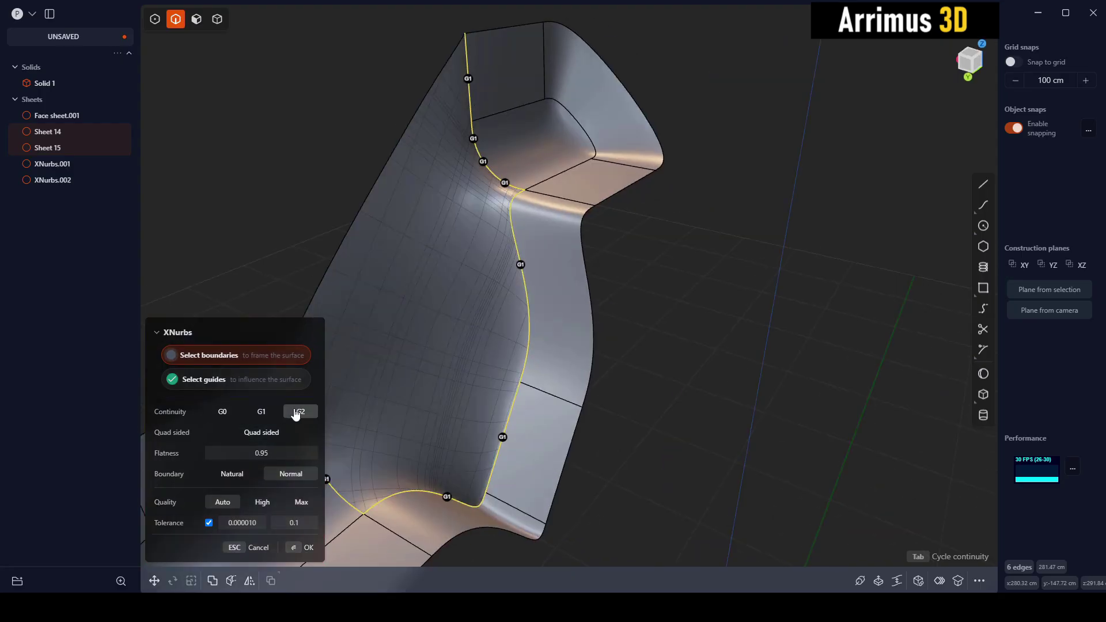
pyautogui.moveTo(623, 346); pyautogui.dragTo(833, 323, button='middle')
pyautogui.press('Return')
pyautogui.click(835, 322)
# Join both corner sheets, the tilted sheet and all the XNurbs surfaces into one sheet.
pyautogui.press('4')
pyautogui.moveTo(839, 120); pyautogui.dragTo(428, 526)
pyautogui.press('j')
# Isolate the joined sheet and examine the smoothness of its blended surfaces from several angles.
pyautogui.click(692, 436)
pyautogui.press('/')
pyautogui.scroll(-3, 756, 388)
pyautogui.scroll(4, 756, 388)
pyautogui.keyDown('shift'); pyautogui.moveTo(747, 382); pyautogui.dragTo(561, 249, button='middle'); pyautogui.keyUp('shift')
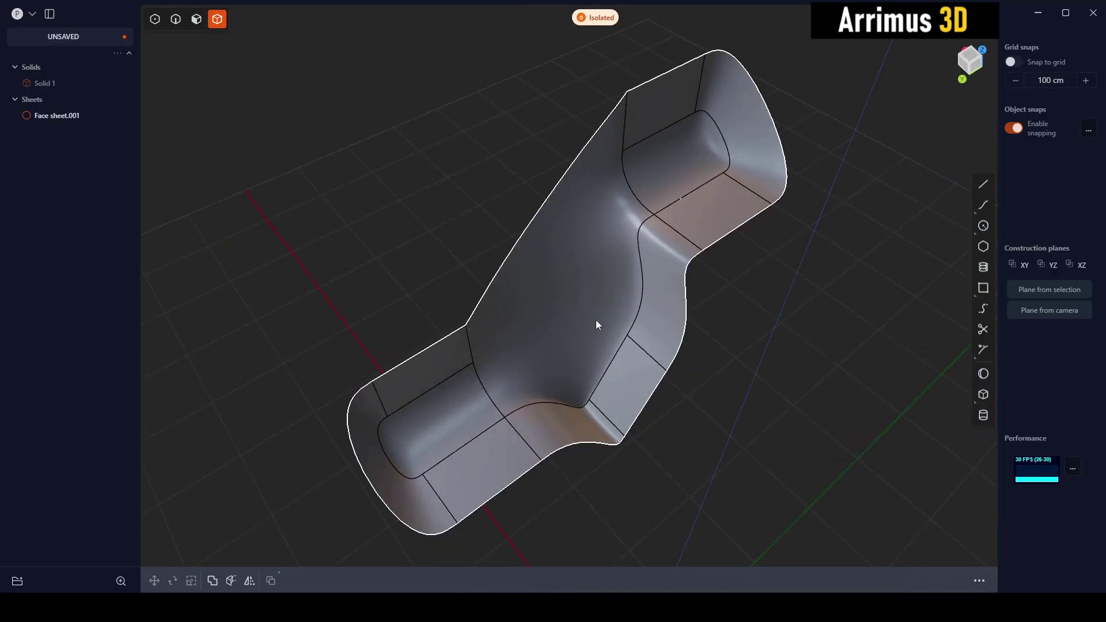
pyautogui.moveTo(595, 324); pyautogui.dragTo(755, 364, button='middle')
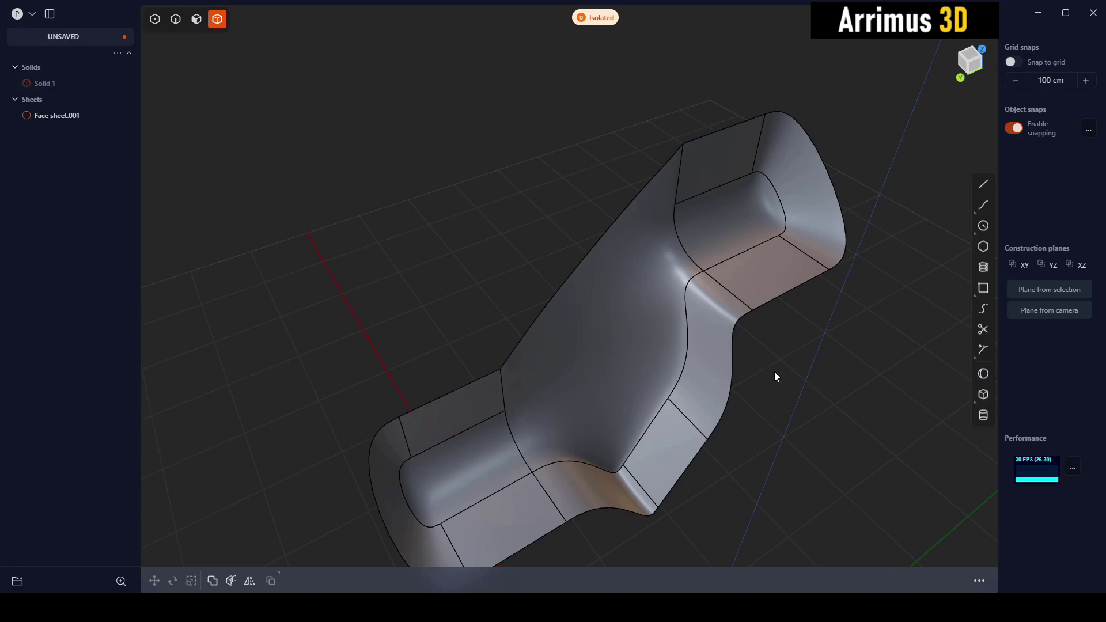
pyautogui.moveTo(774, 371); pyautogui.dragTo(662, 257, button='middle')
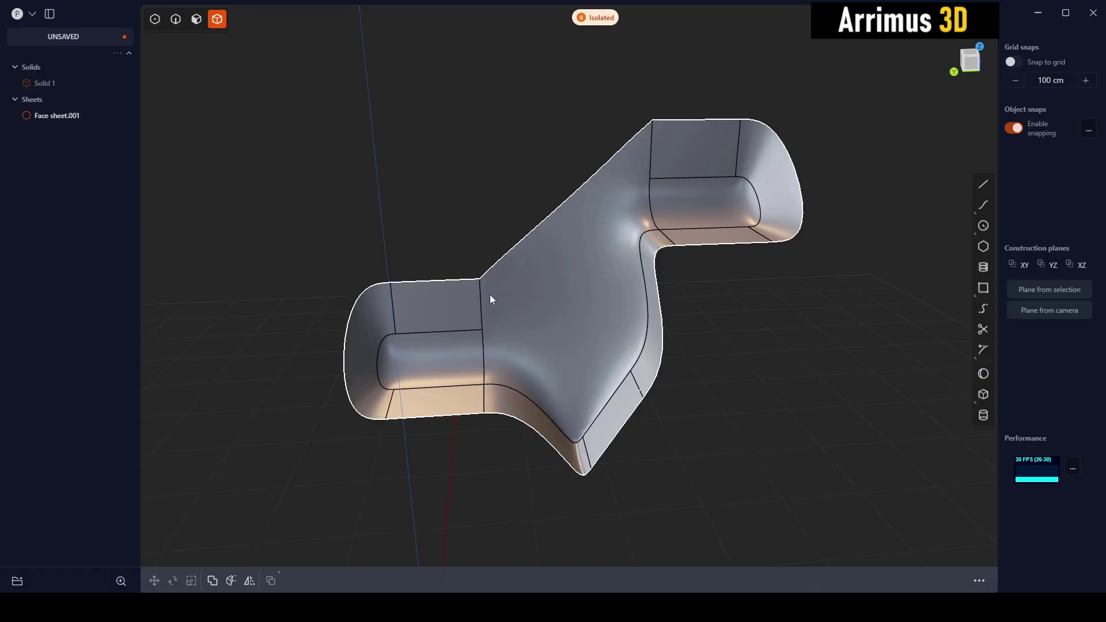
pyautogui.moveTo(489, 299); pyautogui.dragTo(678, 250, button='middle')
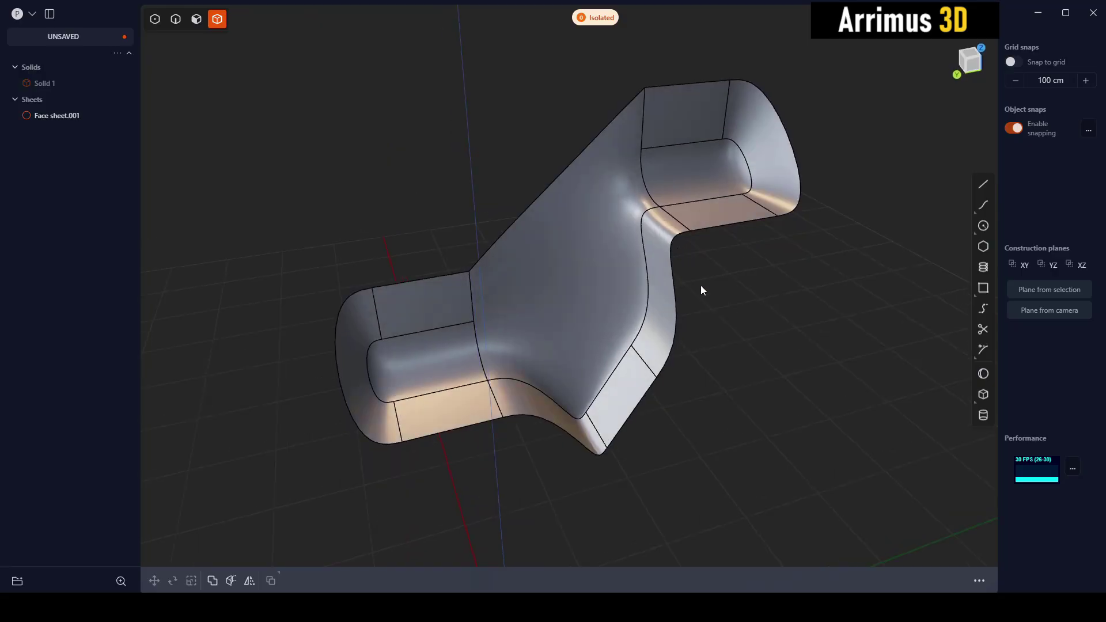